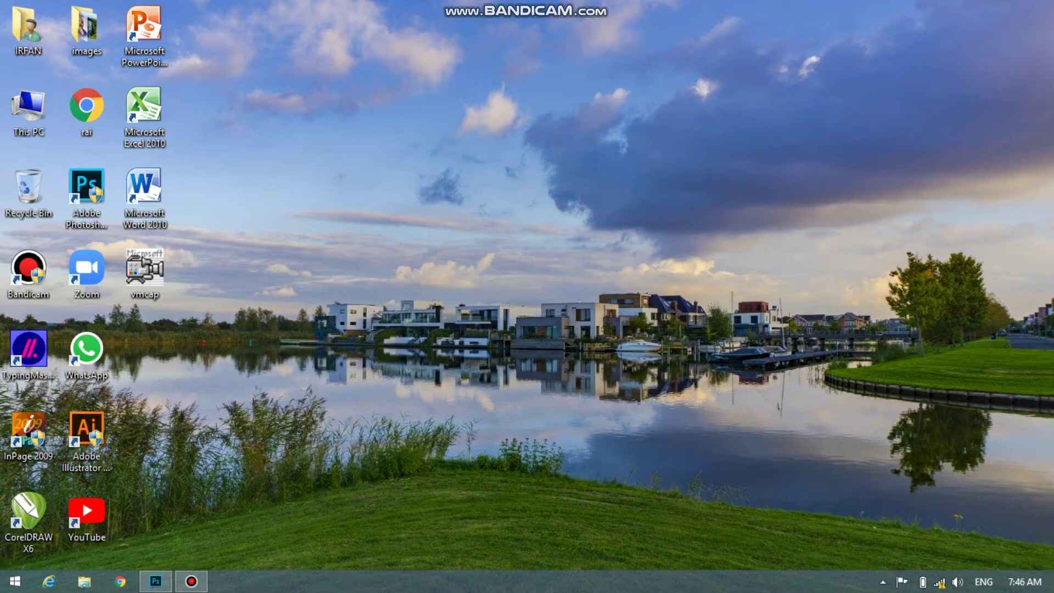
- Switch to Photoshop and draw a freehand selection with the Lasso tool on the upper-right part of the blank canvas
{"action": "left_click", "coordinate": [155, 581]}
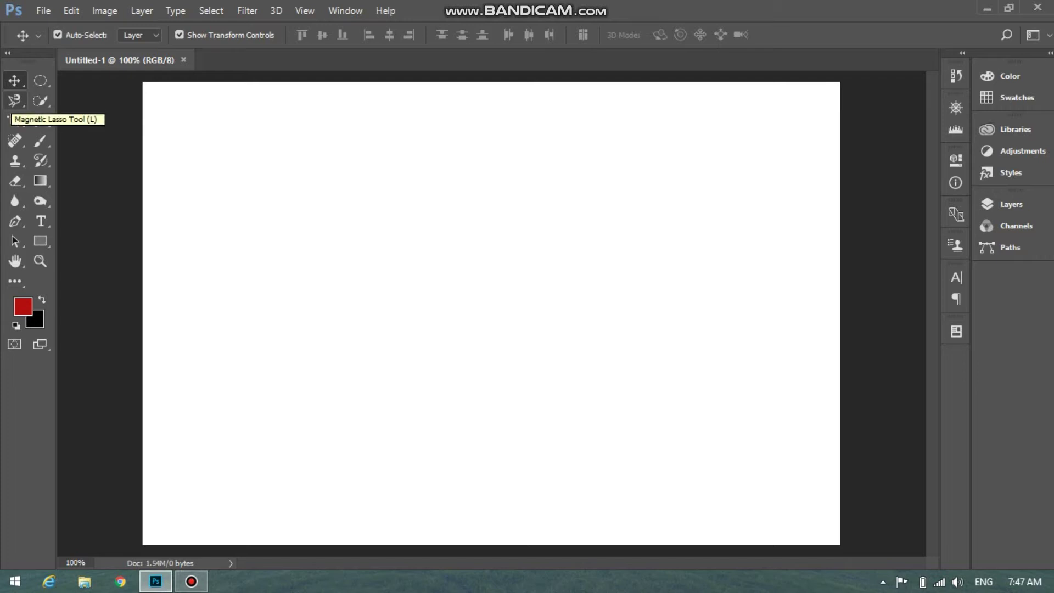
{"action": "left_click", "coordinate": [14, 100]}
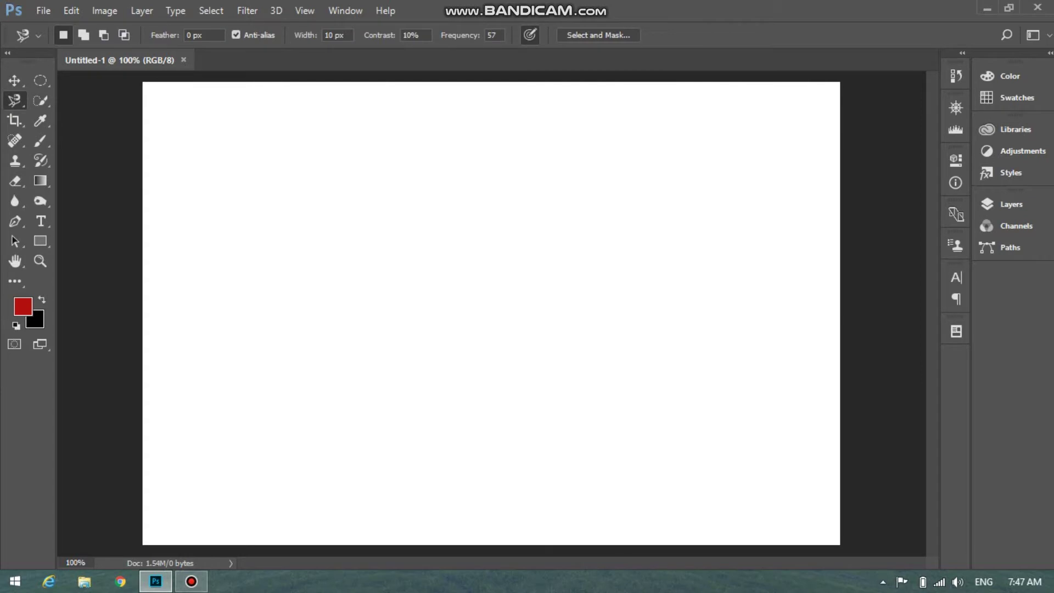
{"action": "right_click", "coordinate": [14, 100]}
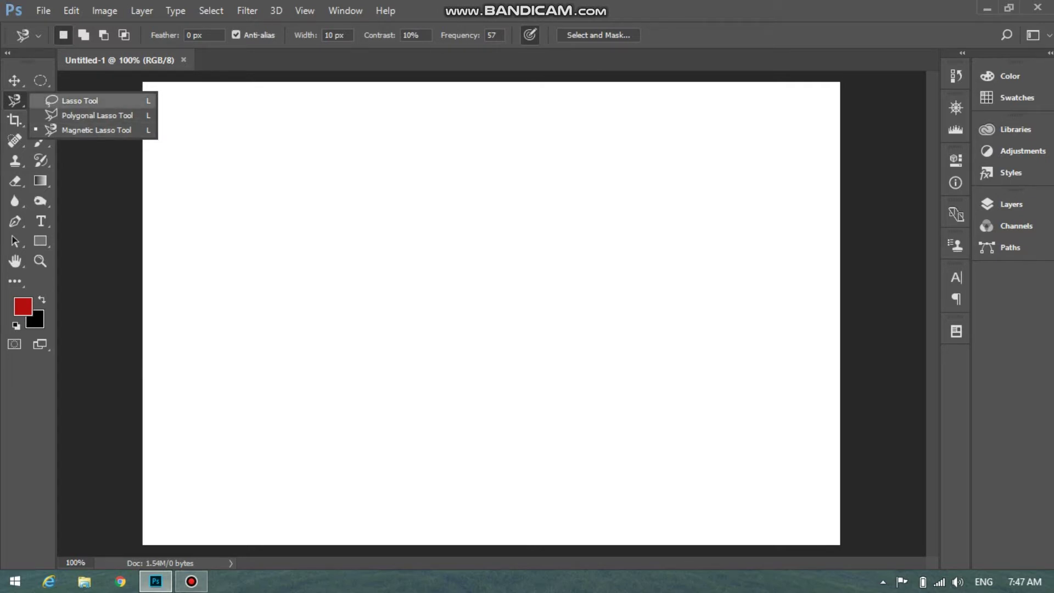
{"action": "left_click", "coordinate": [80, 101]}
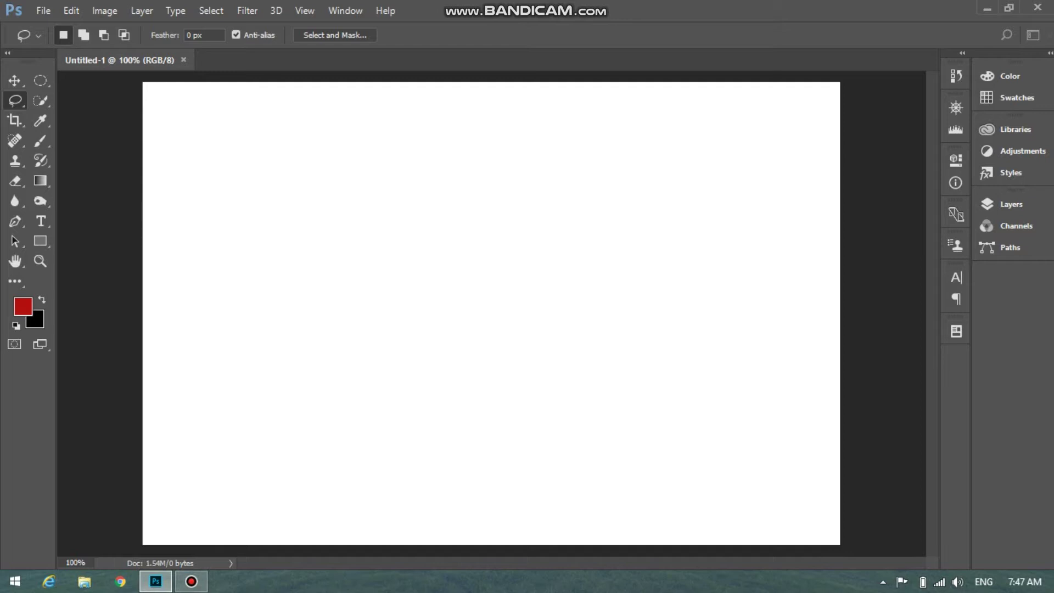
{"action": "mouse_move", "coordinate": [478, 158]}
{"action": "left_mouse_down"}
{"action": "mouse_move", "coordinate": [407, 173]}
{"action": "mouse_move", "coordinate": [388, 231]}
{"action": "mouse_move", "coordinate": [397, 275]}
{"action": "mouse_move", "coordinate": [427, 292]}
{"action": "mouse_move", "coordinate": [466, 267]}
{"action": "mouse_move", "coordinate": [487, 187]}
{"action": "mouse_move", "coordinate": [472, 163]}
{"action": "left_mouse_up"}
{"action": "mouse_move", "coordinate": [749, 175]}
{"action": "left_mouse_down"}
{"action": "mouse_move", "coordinate": [648, 318]}
{"action": "mouse_move", "coordinate": [725, 158]}
{"action": "mouse_move", "coordinate": [693, 178]}
{"action": "left_mouse_up"}
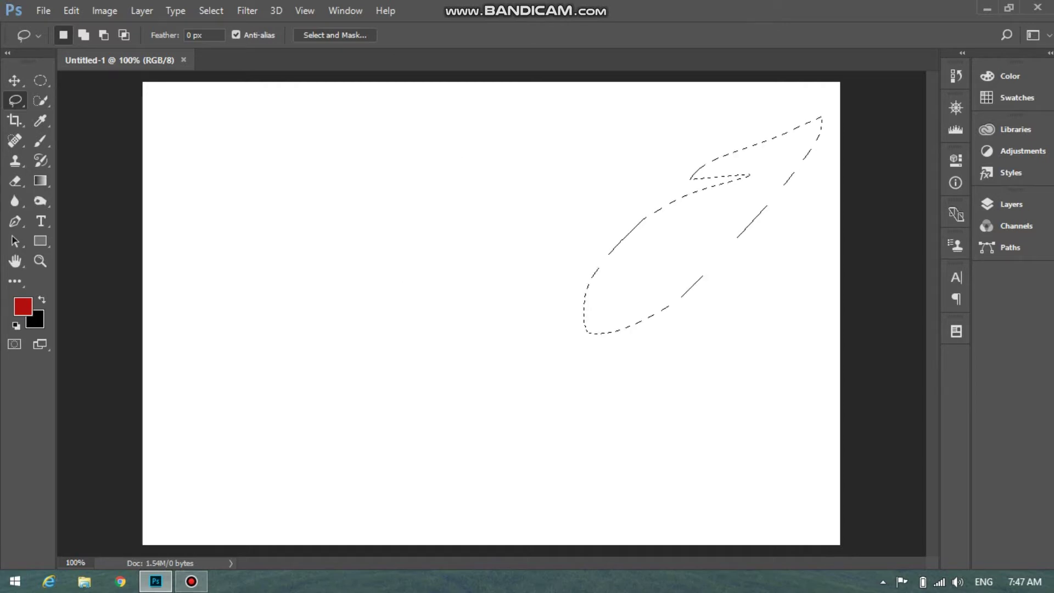
- Draw several more freehand Lasso selections across the upper part of the canvas, and clear the last one
{"action": "mouse_move", "coordinate": [468, 174]}
{"action": "left_mouse_down"}
{"action": "mouse_move", "coordinate": [349, 236]}
{"action": "mouse_move", "coordinate": [487, 190]}
{"action": "mouse_move", "coordinate": [465, 171]}
{"action": "left_mouse_up"}
{"action": "mouse_move", "coordinate": [693, 163]}
{"action": "left_mouse_down"}
{"action": "mouse_move", "coordinate": [600, 195]}
{"action": "mouse_move", "coordinate": [701, 113]}
{"action": "mouse_move", "coordinate": [671, 171]}
{"action": "left_mouse_up"}
{"action": "mouse_move", "coordinate": [421, 192]}
{"action": "left_mouse_down"}
{"action": "mouse_move", "coordinate": [402, 254]}
{"action": "mouse_move", "coordinate": [471, 173]}
{"action": "mouse_move", "coordinate": [423, 198]}
{"action": "left_mouse_up"}
{"action": "left_click_drag", "start_coordinate": [653, 141], "coordinate": [691, 130]}
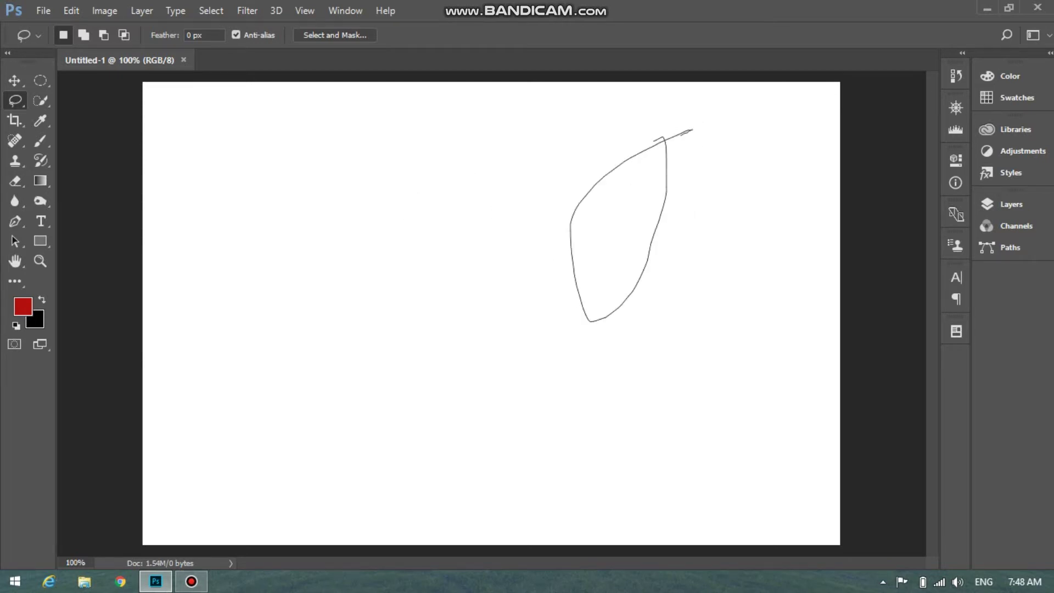
{"action": "mouse_move", "coordinate": [477, 179]}
{"action": "left_mouse_down"}
{"action": "mouse_move", "coordinate": [436, 203]}
{"action": "mouse_move", "coordinate": [599, 275]}
{"action": "mouse_move", "coordinate": [555, 216]}
{"action": "mouse_move", "coordinate": [450, 180]}
{"action": "mouse_move", "coordinate": [459, 185]}
{"action": "left_mouse_up"}
{"action": "mouse_move", "coordinate": [715, 191]}
{"action": "left_mouse_down"}
{"action": "mouse_move", "coordinate": [758, 336]}
{"action": "mouse_move", "coordinate": [685, 185]}
{"action": "left_mouse_up"}
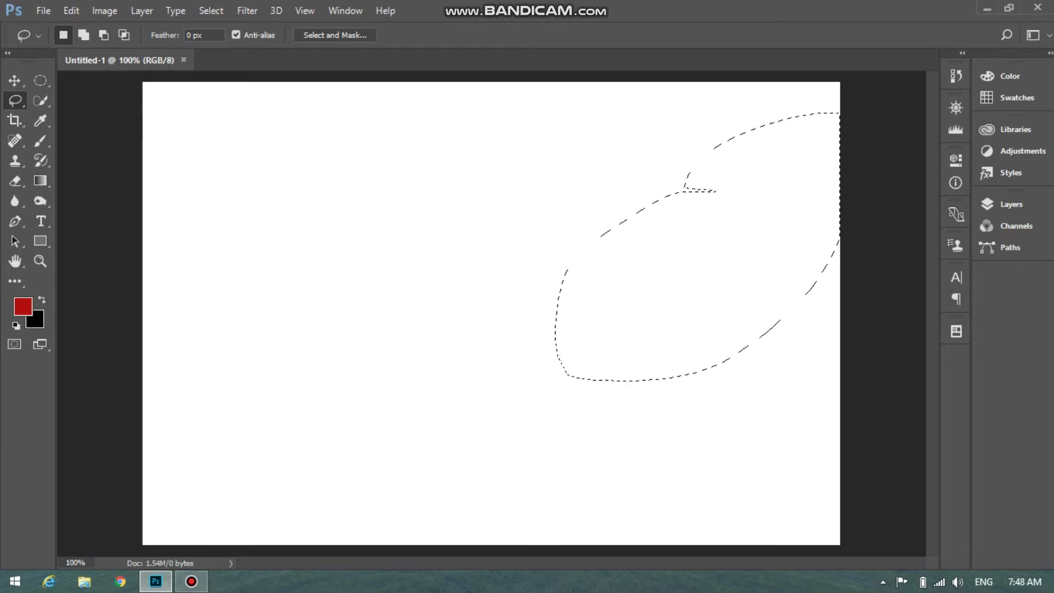
{"action": "key", "text": "ctrl+d"}
- Draw a closed eight-point selection with the Polygonal Lasso tool across the middle of the canvas, ending at its starting point
{"action": "right_click", "coordinate": [15, 100]}
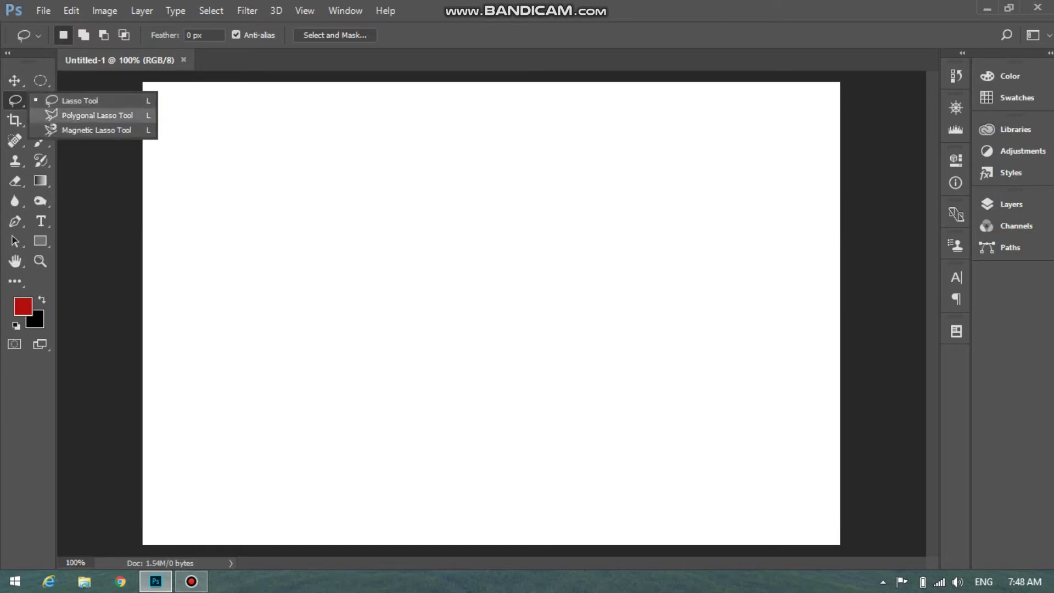
{"action": "left_click", "coordinate": [96, 115]}
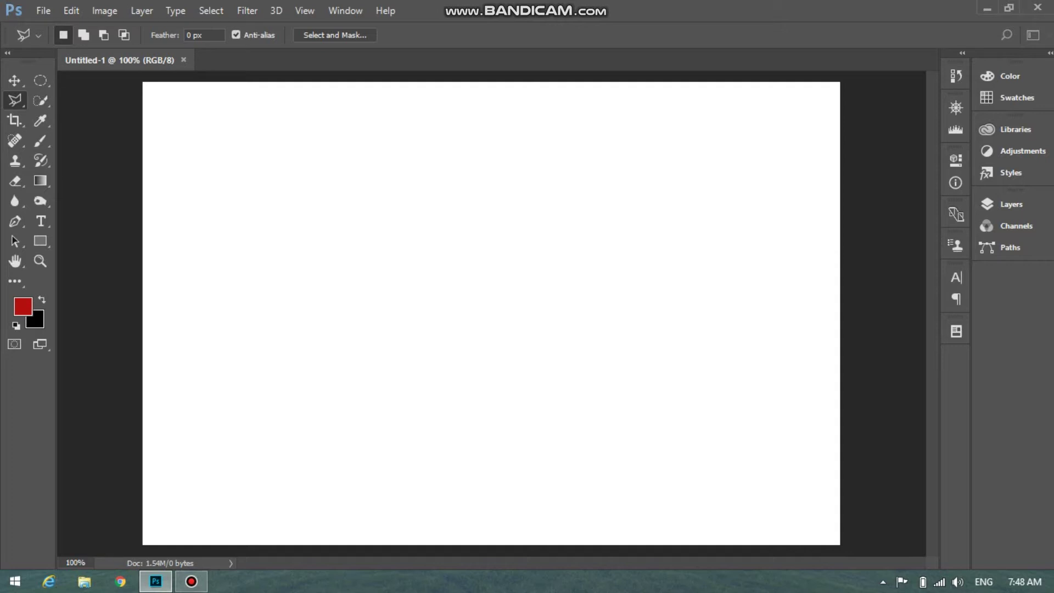
{"action": "left_click", "coordinate": [284, 285]}
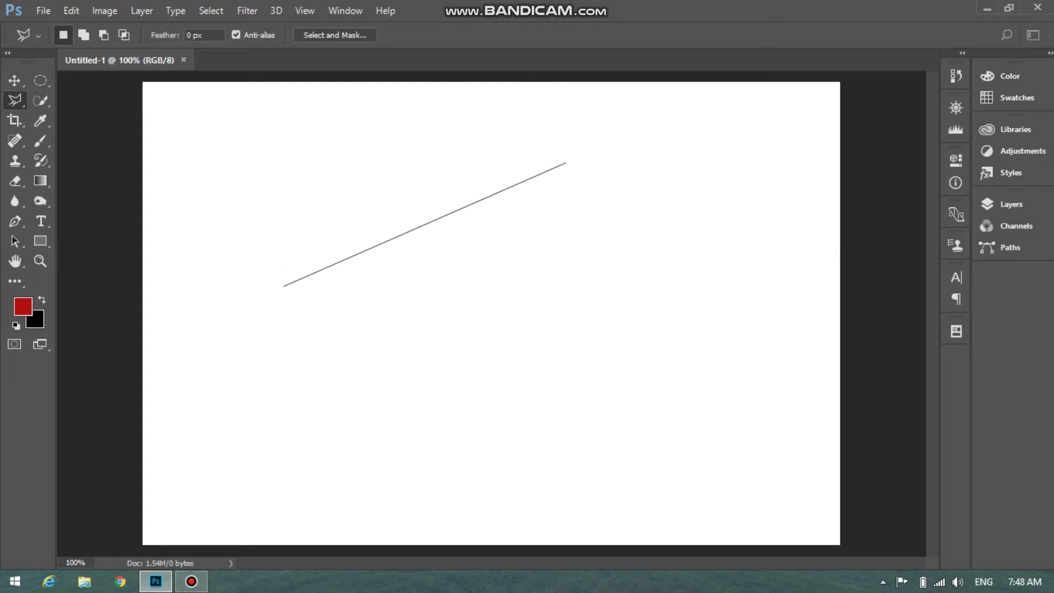
{"action": "left_click", "coordinate": [565, 163]}
{"action": "left_click", "coordinate": [633, 320]}
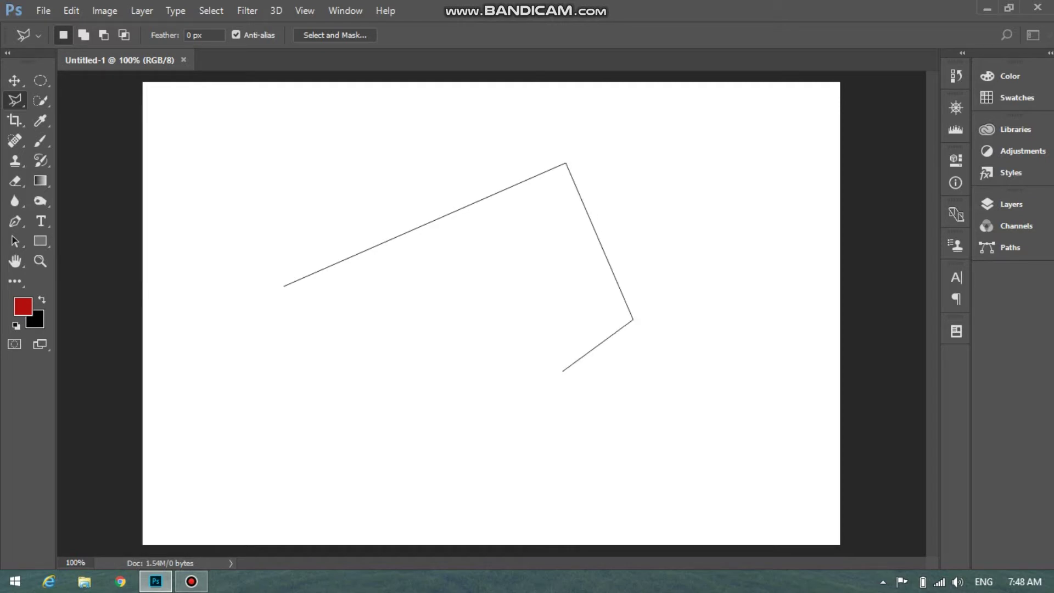
{"action": "left_click", "coordinate": [562, 371]}
{"action": "left_click", "coordinate": [425, 362]}
{"action": "left_click", "coordinate": [404, 304]}
{"action": "left_click", "coordinate": [492, 234]}
{"action": "left_click", "coordinate": [312, 302]}
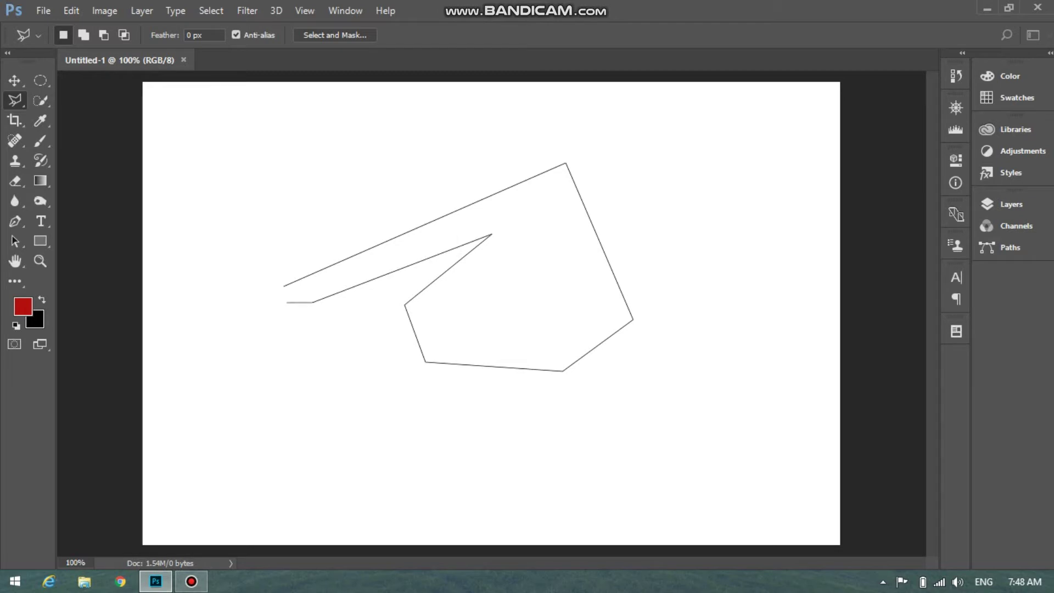
{"action": "left_click", "coordinate": [284, 287]}
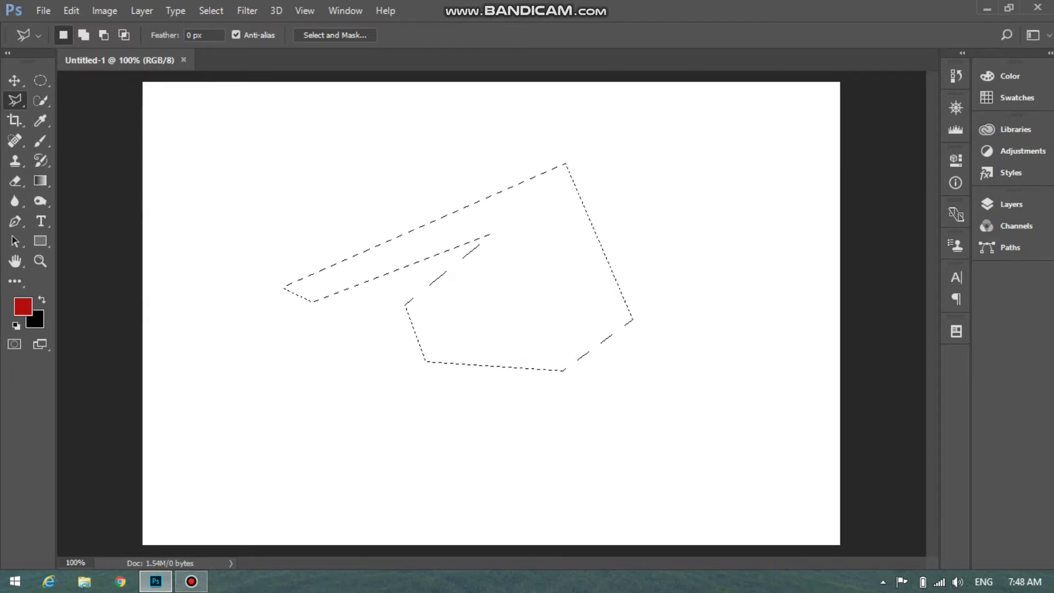
- Draw a six-point zigzag Polygonal Lasso selection from the canvas's upper middle to its lower left, closing it automatically
{"action": "left_click", "coordinate": [341, 150]}
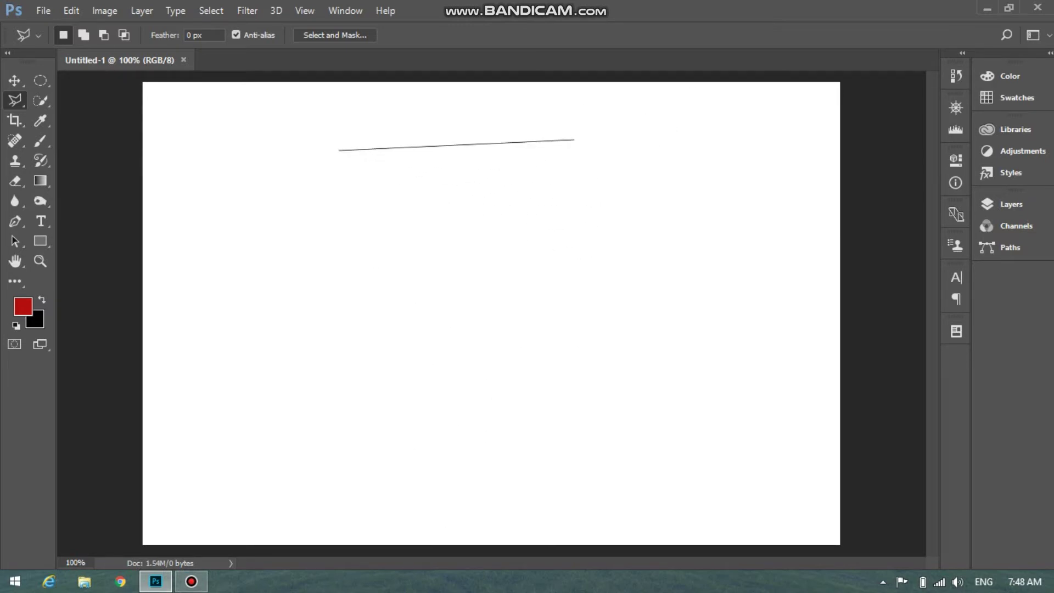
{"action": "left_click", "coordinate": [574, 149]}
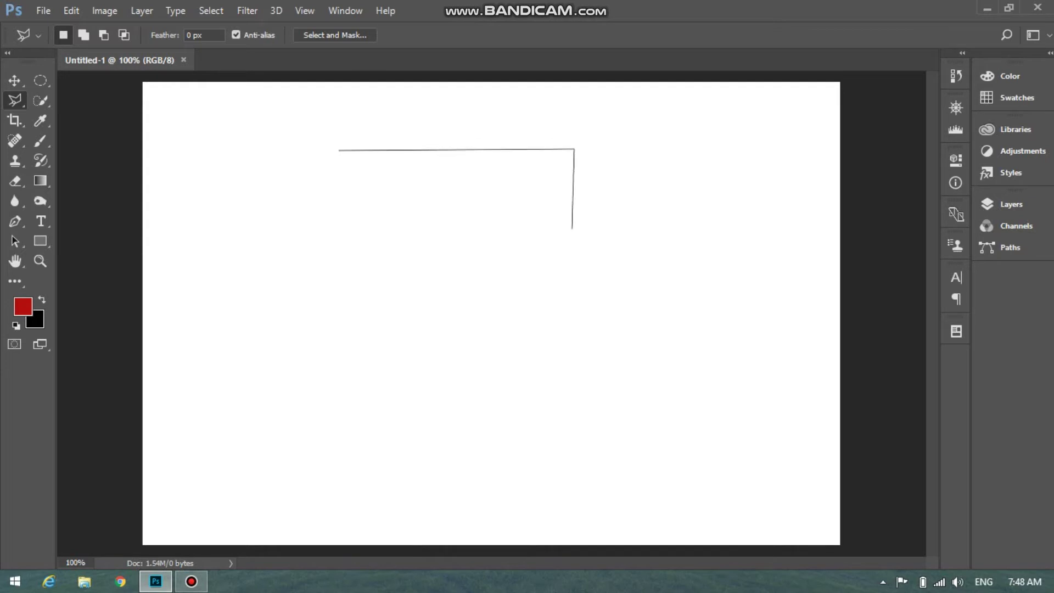
{"action": "left_click", "coordinate": [573, 230]}
{"action": "left_click", "coordinate": [346, 258]}
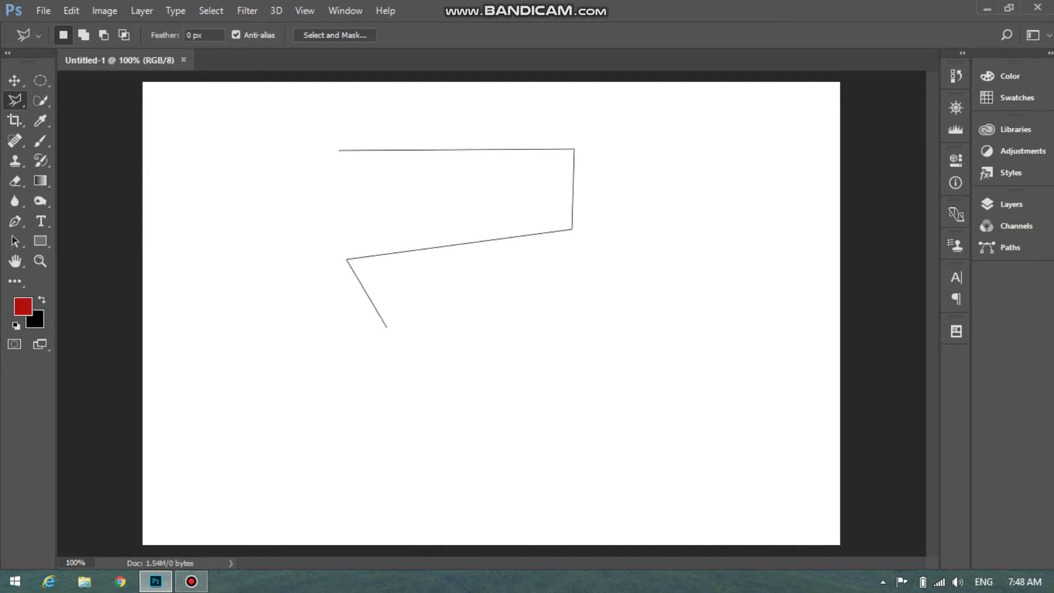
{"action": "left_click", "coordinate": [519, 375]}
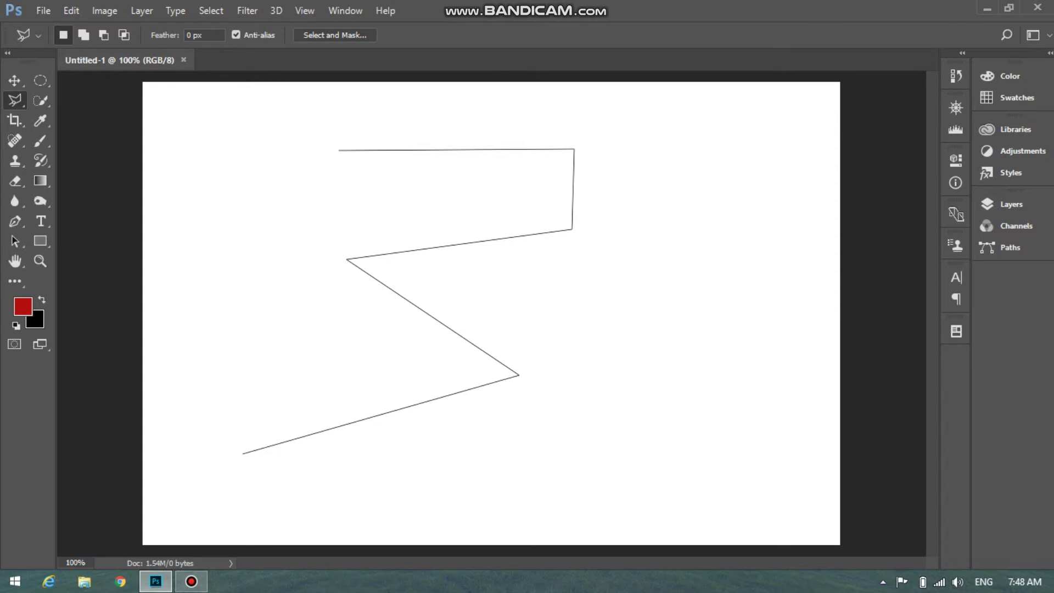
{"action": "left_click", "coordinate": [243, 454]}
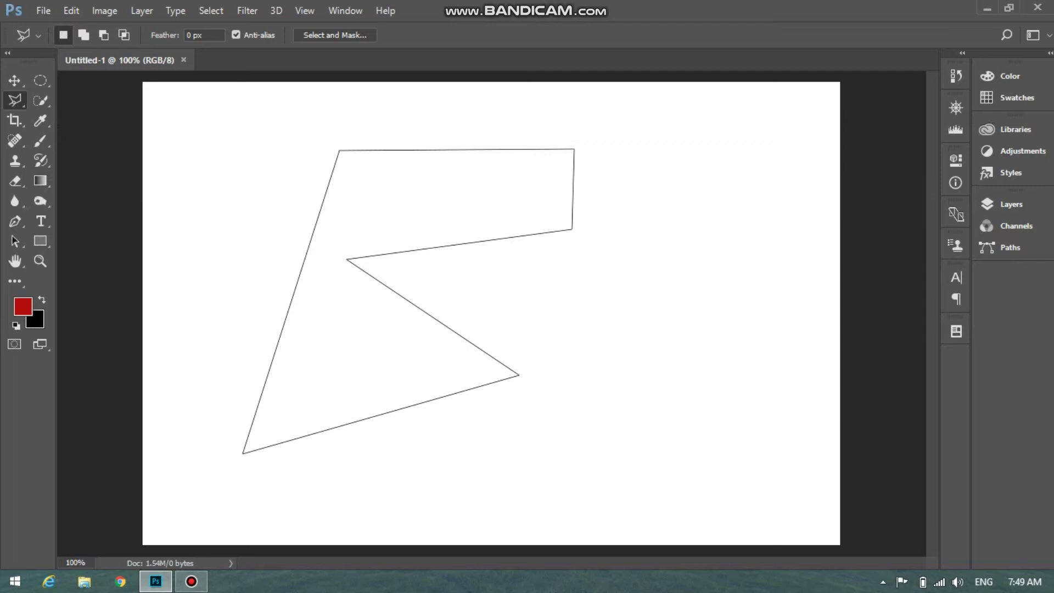
{"action": "key", "text": "Return"}
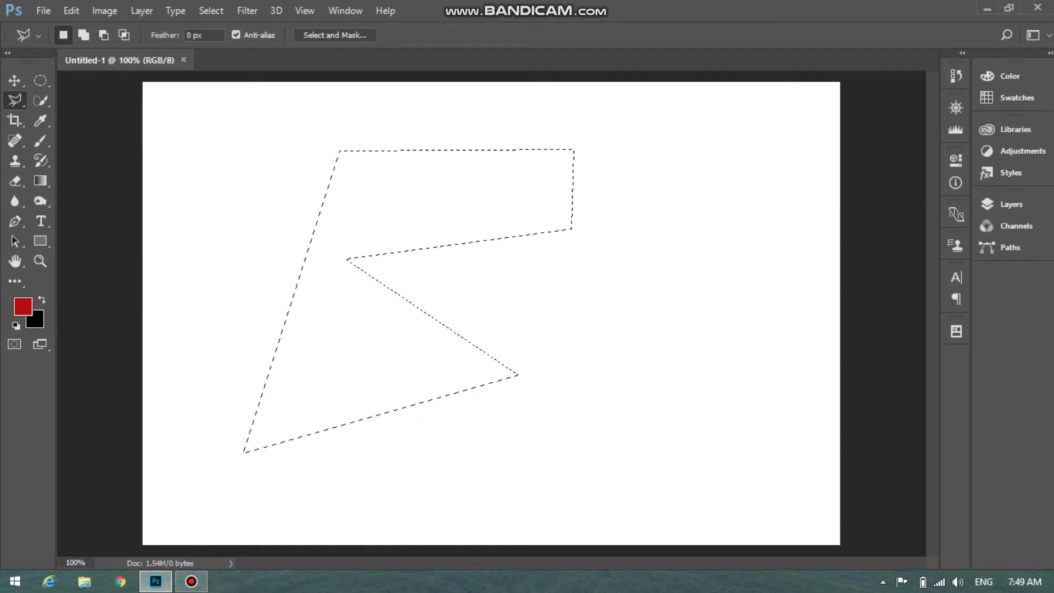
- Place a run of straight Polygonal Lasso segments from the canvas's upper left through its centre, leaving the outline open
{"action": "left_click", "coordinate": [223, 169]}
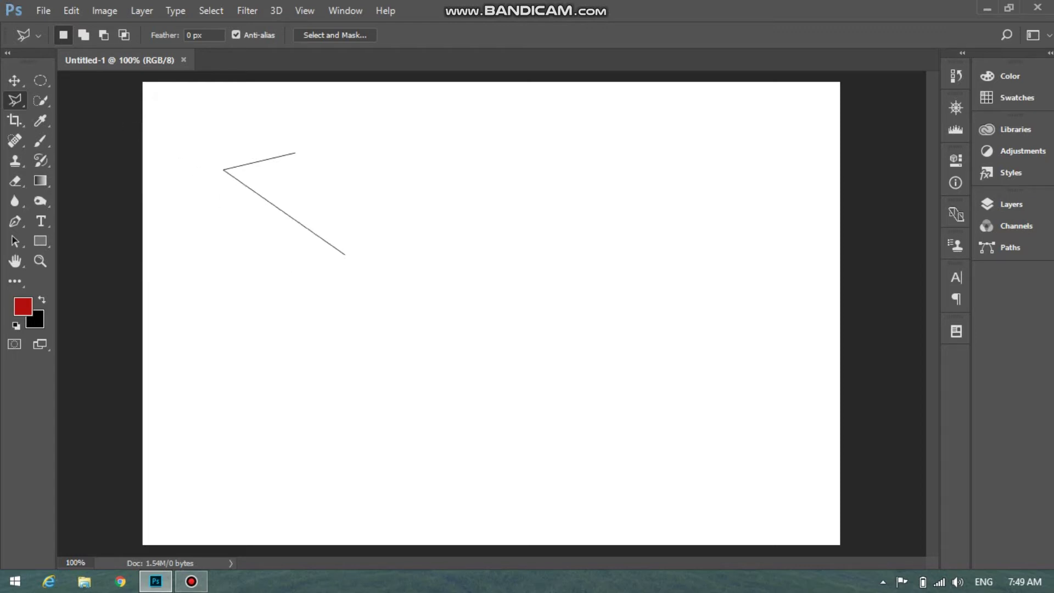
{"action": "left_click", "coordinate": [353, 254]}
{"action": "left_click", "coordinate": [553, 203]}
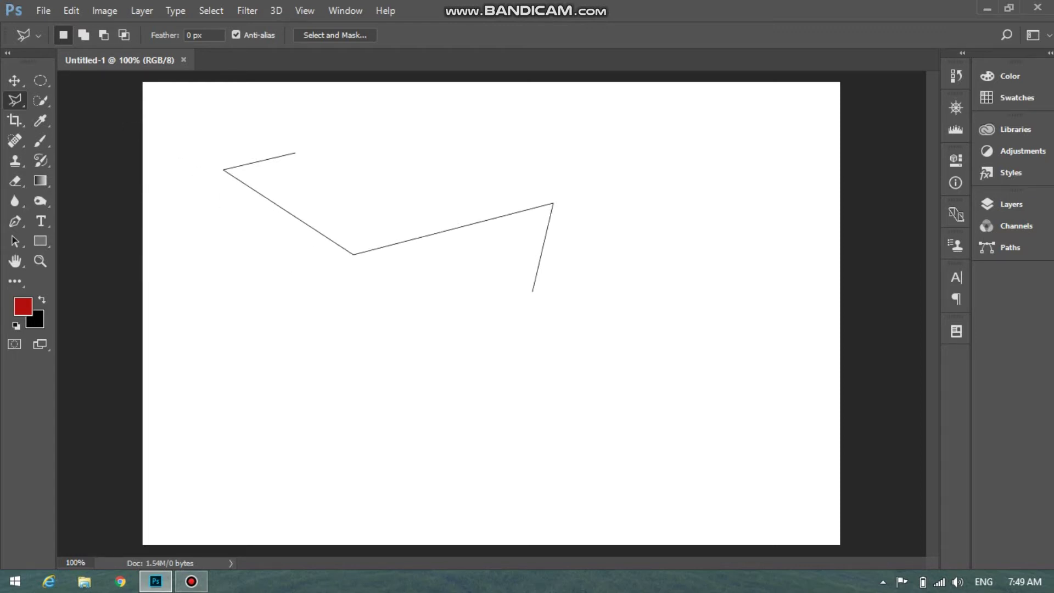
{"action": "left_click", "coordinate": [533, 293]}
{"action": "left_click", "coordinate": [388, 383]}
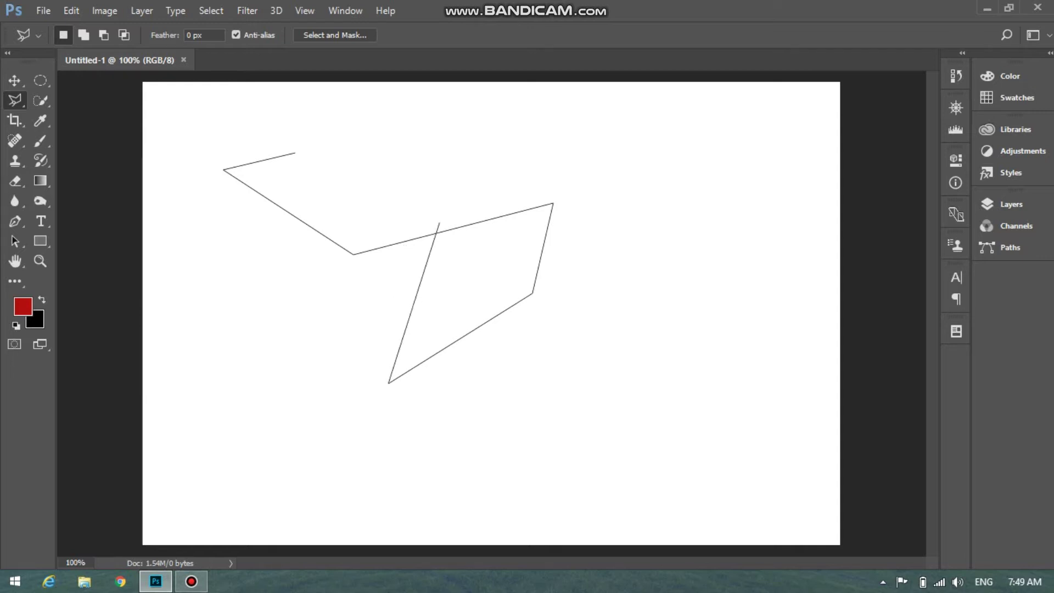
{"action": "left_click", "coordinate": [440, 223]}
- Remove the open outline's lasso points one by one until none are left, and clear the remaining selection
{"action": "key", "text": "BackSpace"}
{"action": "key", "text": "BackSpace"}
{"action": "key", "text": "BackSpace"}
{"action": "key", "text": "BackSpace"}
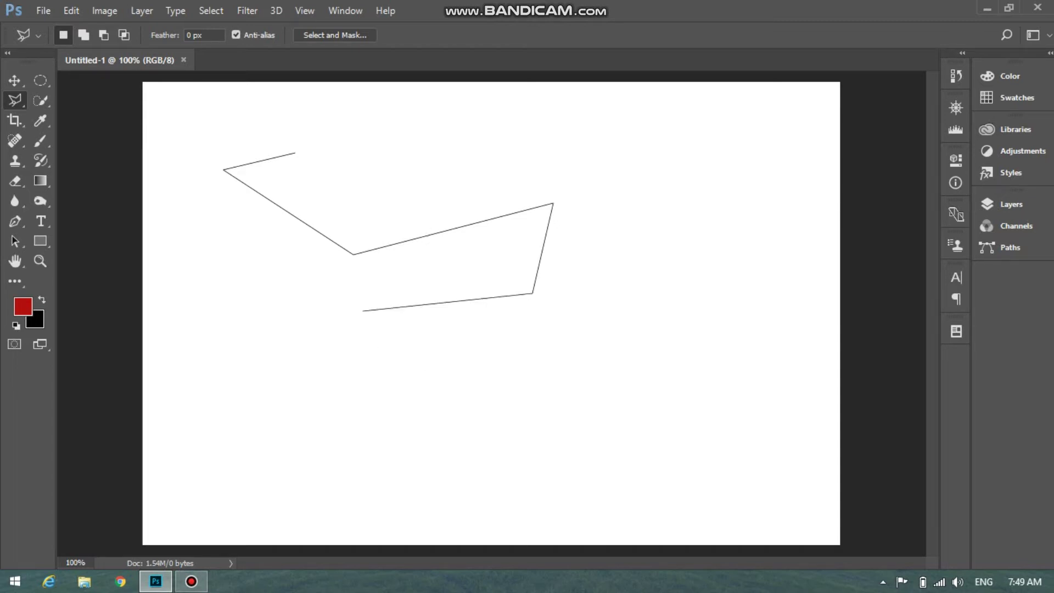
{"action": "key", "text": "BackSpace"}
{"action": "key", "text": "BackSpace"}
{"action": "key", "text": "BackSpace"}
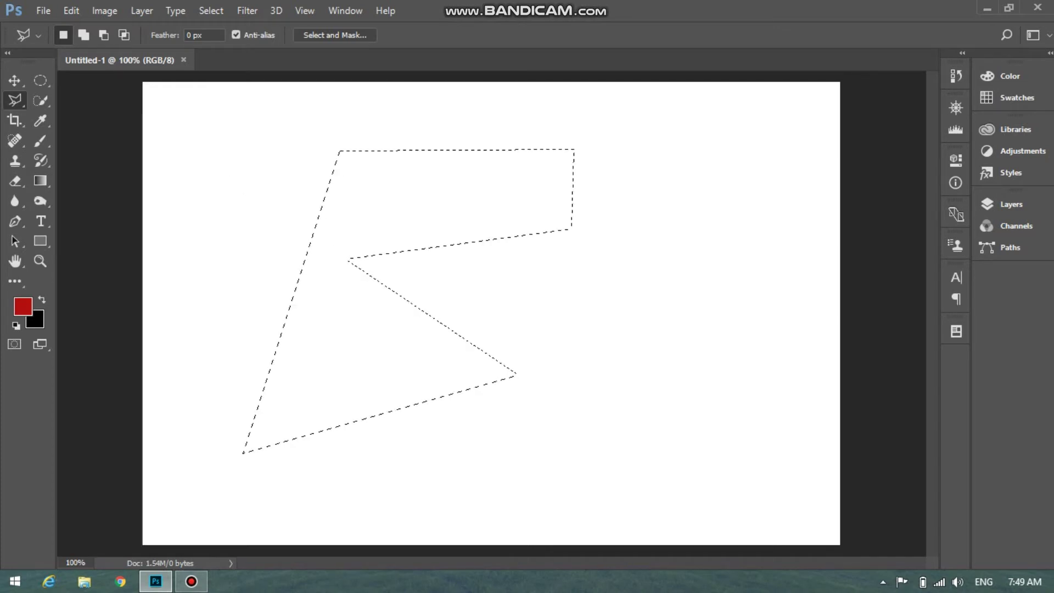
{"action": "key", "text": "ctrl+d"}
{"action": "left_click", "coordinate": [102, 135]}
{"action": "left_click", "coordinate": [110, 125]}
{"action": "left_click", "coordinate": [96, 125]}
- Open the portrait sea-cliff Unsplash JPEG from Local Disk (E:) as a new document
{"action": "key", "text": "ctrl+o"}
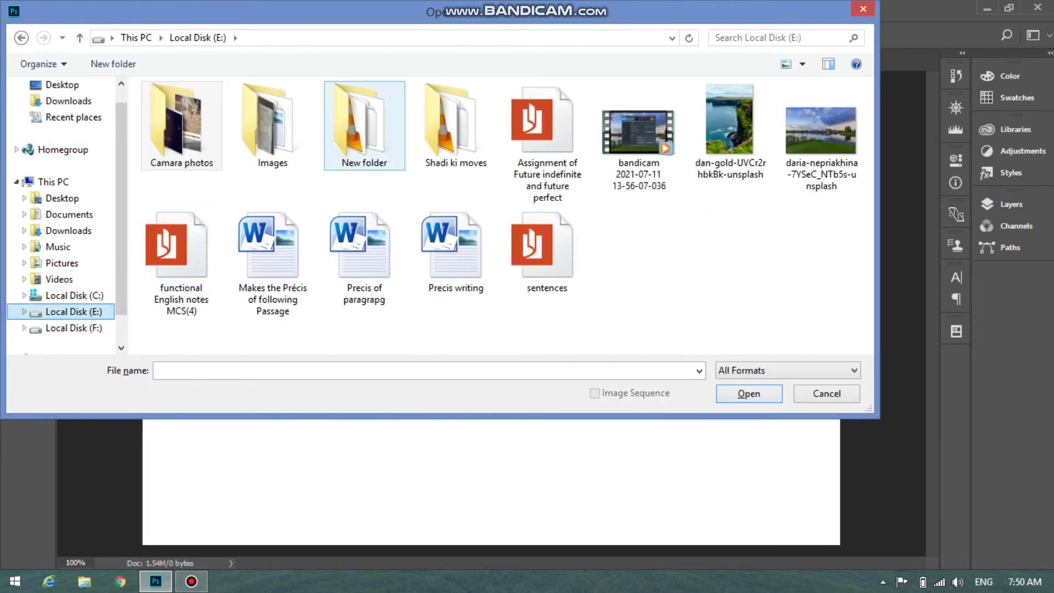
{"action": "double_click", "coordinate": [273, 127]}
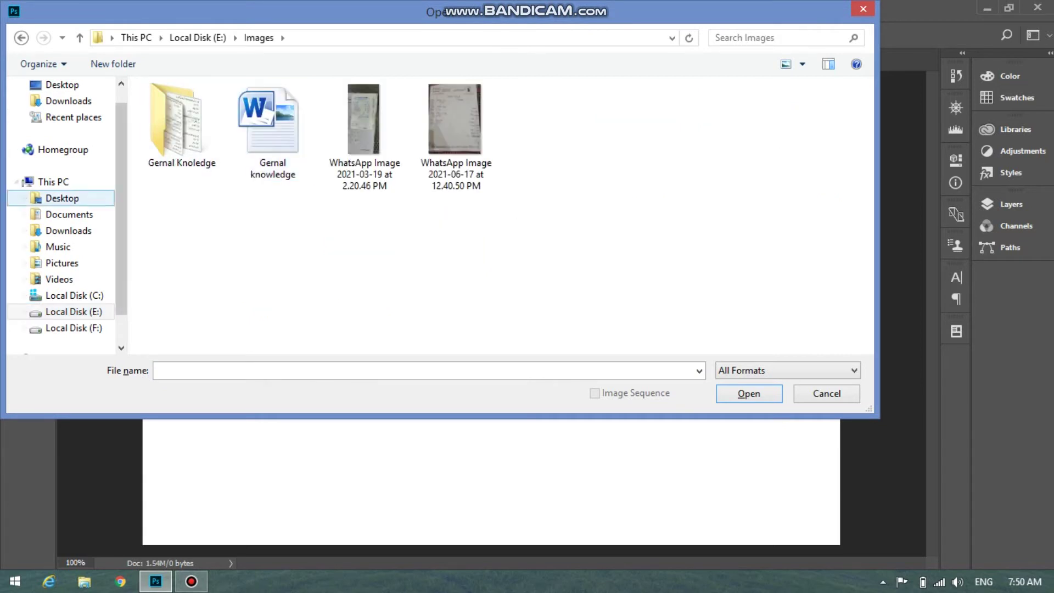
{"action": "left_click", "coordinate": [74, 311]}
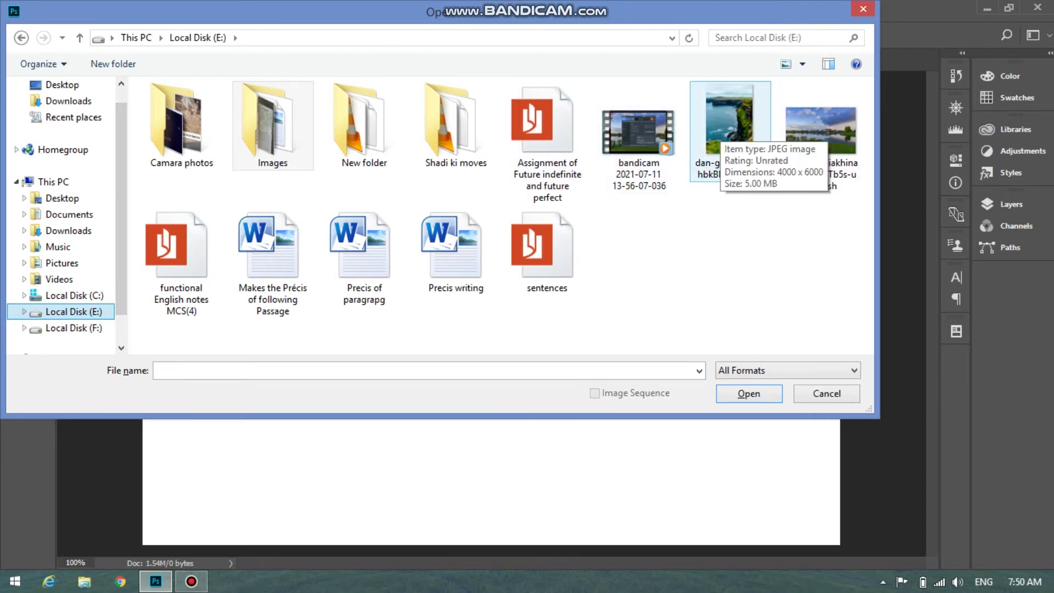
{"action": "double_click", "coordinate": [730, 129]}
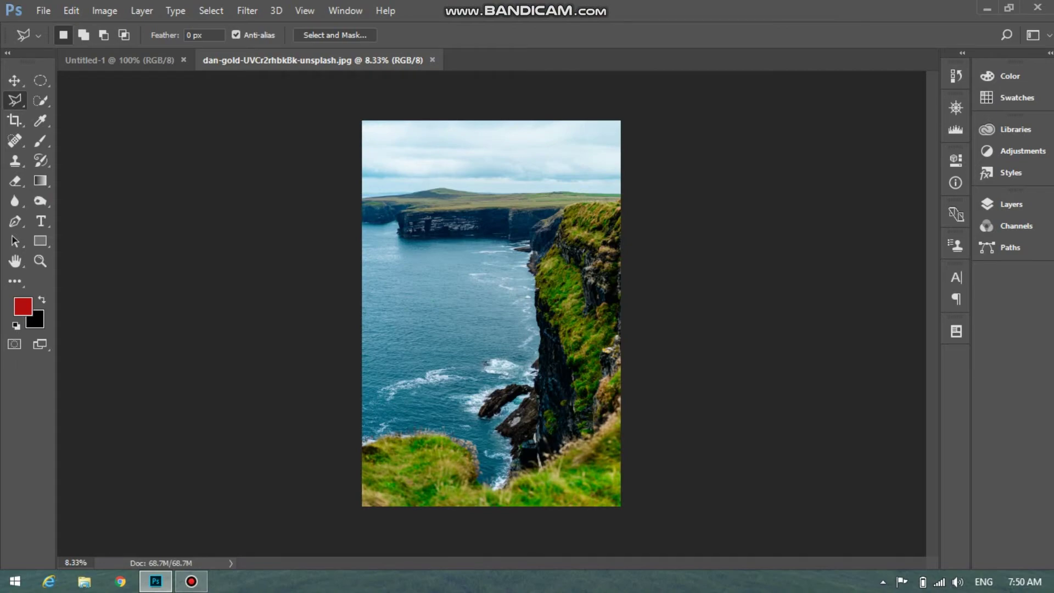
- Start a Polygonal Lasso outline at the rocks by the cliff's base and trace the sea-side edge up to the pale rock ledge
{"action": "key", "text": "ctrl+plus"}
{"action": "key", "text": "ctrl+plus"}
{"action": "key", "text": "ctrl+plus"}
{"action": "key", "text": "ctrl+plus"}
{"action": "key", "text": "ctrl+plus"}
{"action": "key", "text": "ctrl+plus"}
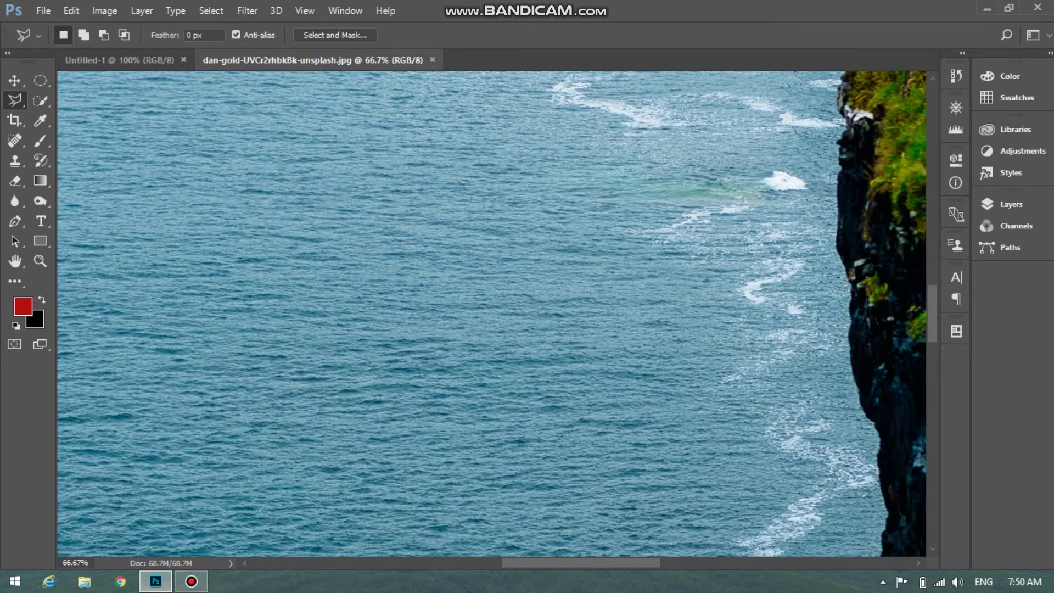
{"action": "scroll", "coordinate": [491, 313], "scroll_direction": "up", "scroll_amount": 1}
{"action": "scroll", "coordinate": [491, 313], "scroll_direction": "right", "scroll_amount": 1}
{"action": "scroll", "coordinate": [491, 313], "scroll_direction": "left", "scroll_amount": 3}
{"action": "scroll", "coordinate": [491, 313], "scroll_direction": "right", "scroll_amount": 6}
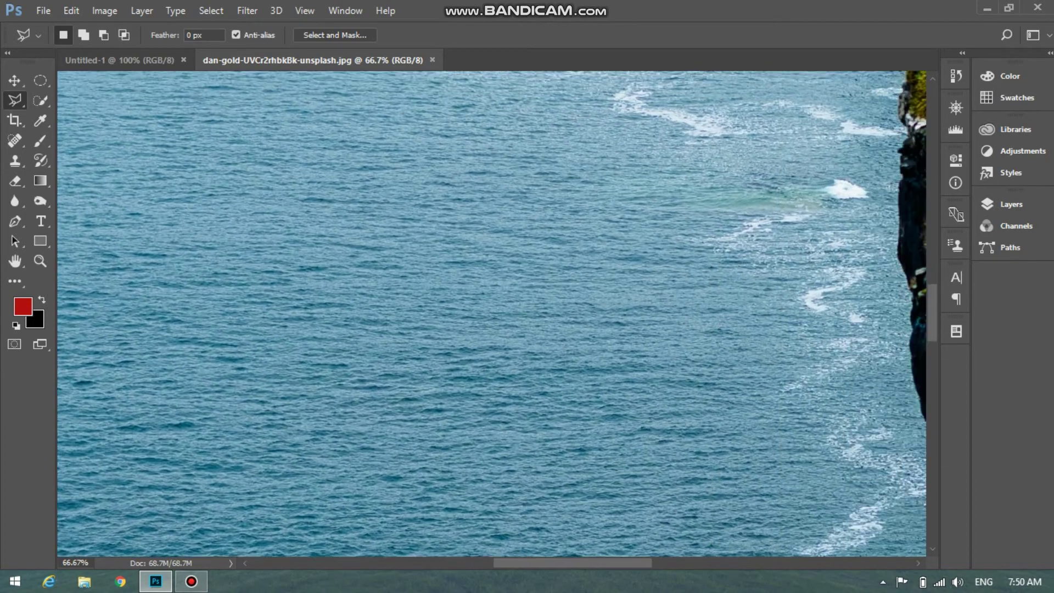
{"action": "scroll", "coordinate": [491, 313], "scroll_direction": "up", "scroll_amount": 1}
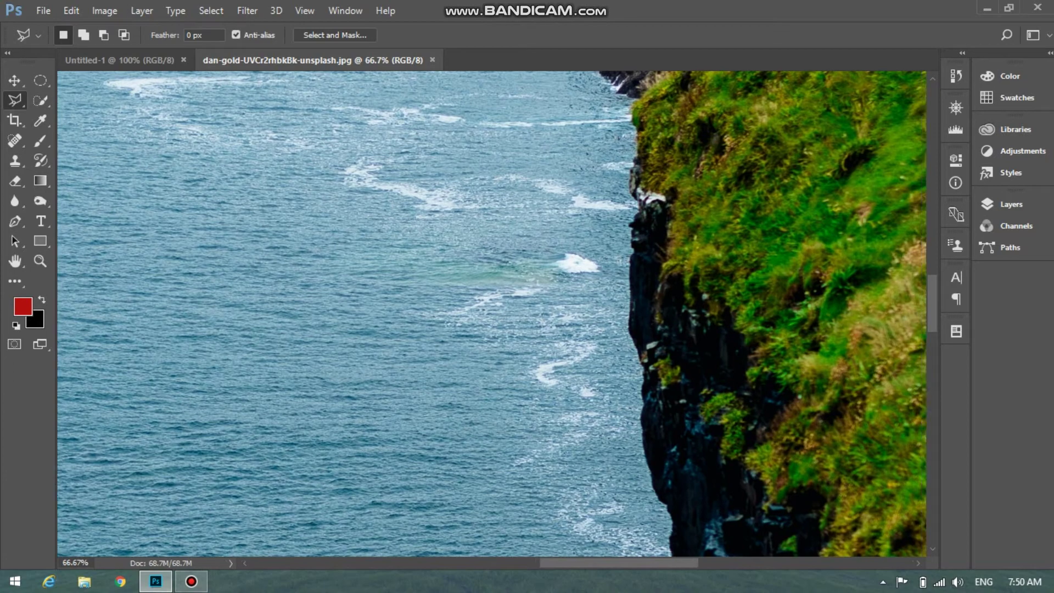
{"action": "scroll", "coordinate": [491, 313], "scroll_direction": "right", "scroll_amount": 5}
{"action": "scroll", "coordinate": [491, 313], "scroll_direction": "up", "scroll_amount": 1}
{"action": "scroll", "coordinate": [491, 313], "scroll_direction": "down", "scroll_amount": 3}
{"action": "scroll", "coordinate": [492, 313], "scroll_direction": "right", "scroll_amount": 1}
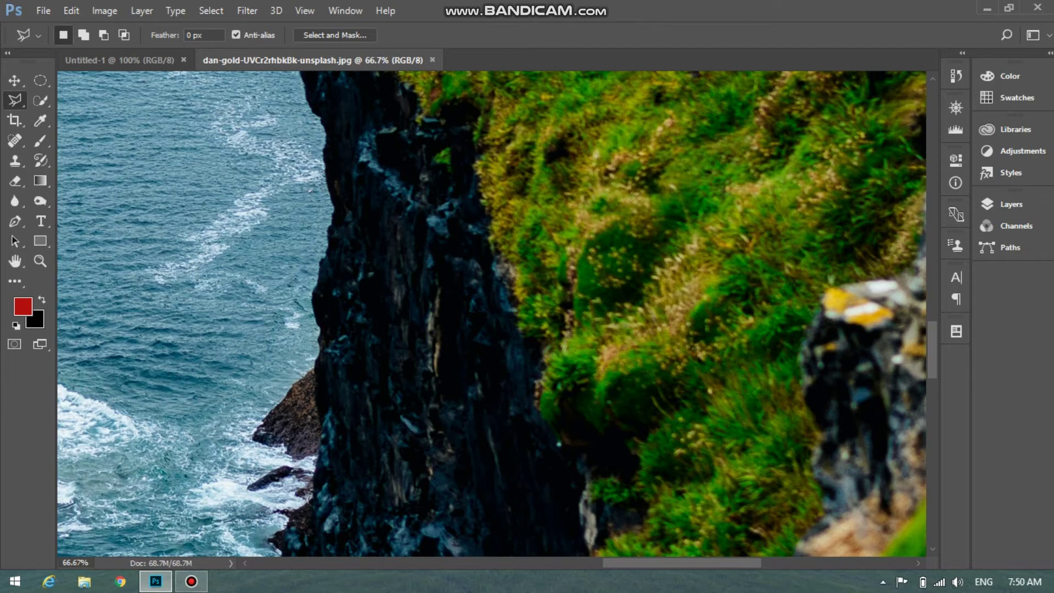
{"action": "left_click", "coordinate": [309, 496]}
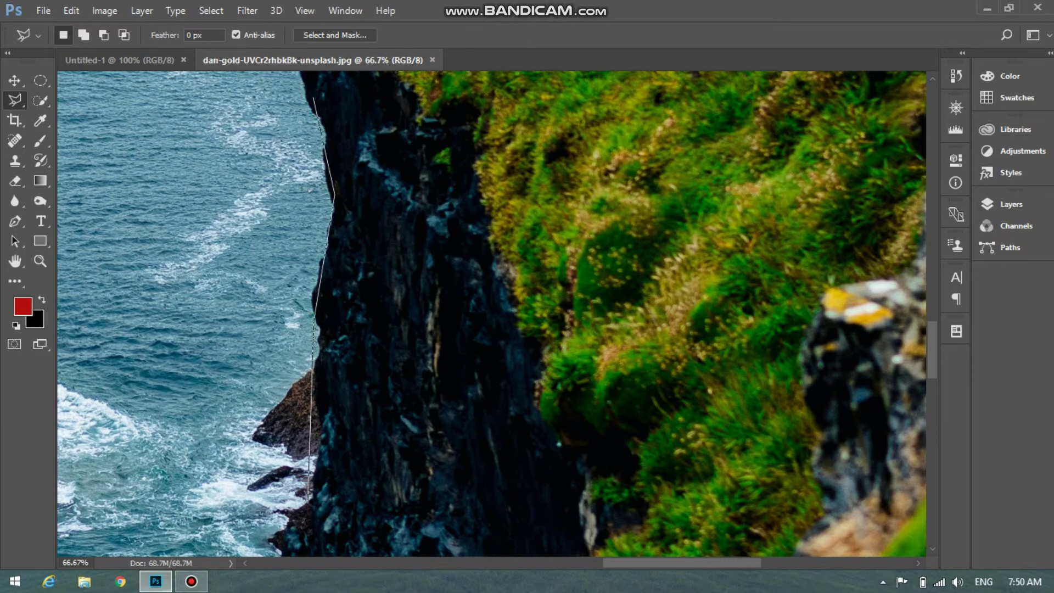
{"action": "scroll", "coordinate": [491, 313], "scroll_direction": "up", "scroll_amount": 5}
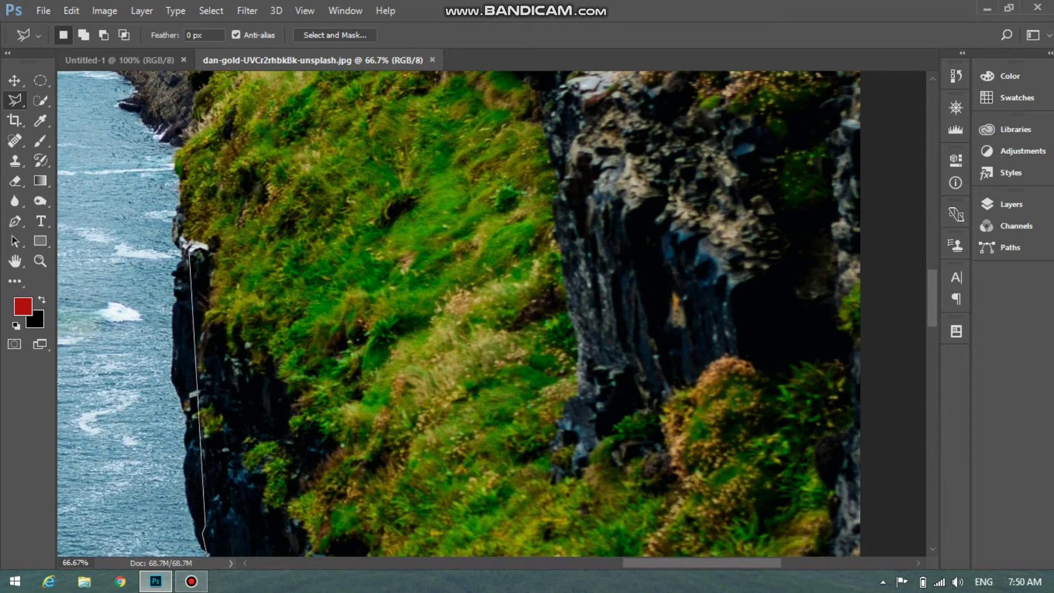
{"action": "left_click", "coordinate": [188, 235]}
- Run the outline across the grassy slope and dark rock face and back down to the cliff's base, closing the selection
{"action": "left_click", "coordinate": [529, 246]}
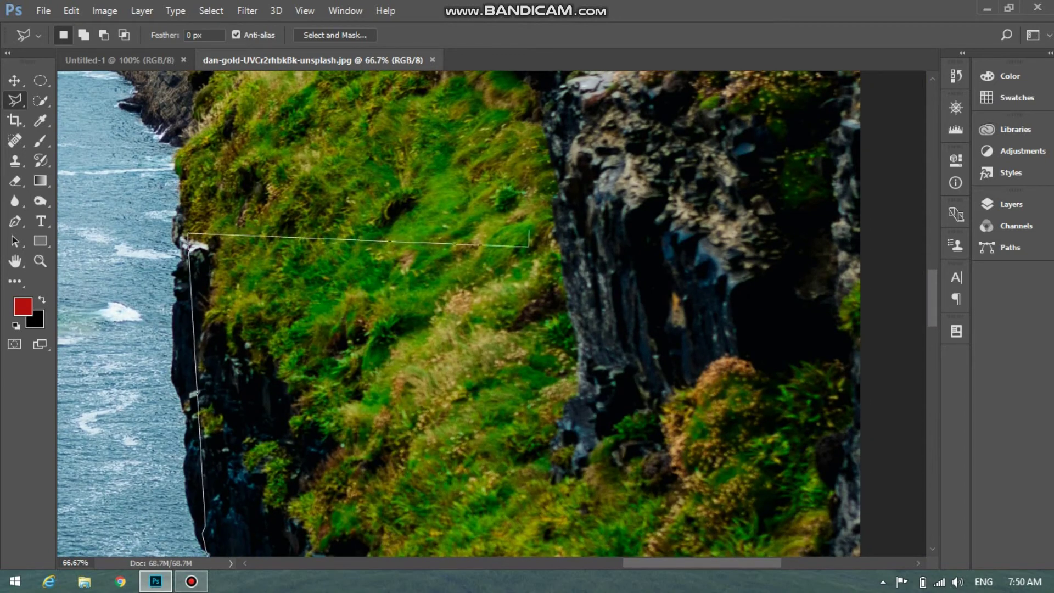
{"action": "left_click", "coordinate": [560, 166]}
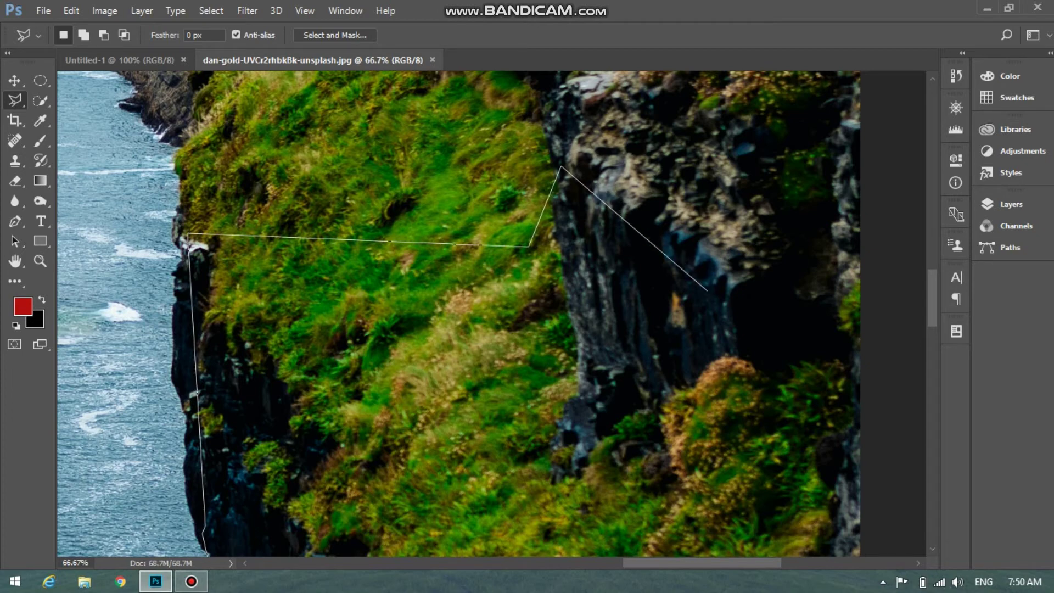
{"action": "left_click", "coordinate": [749, 284]}
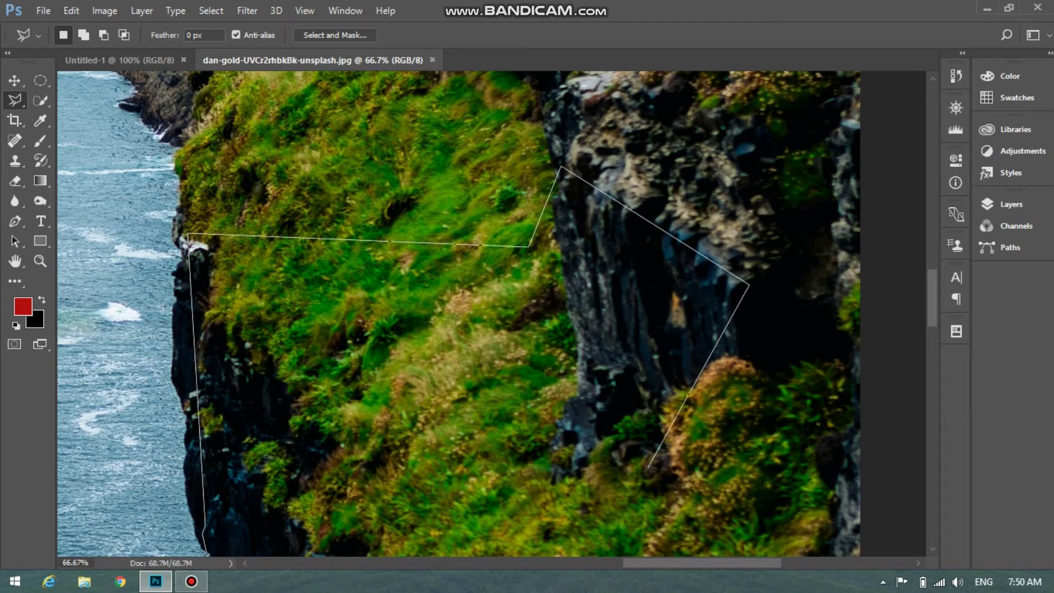
{"action": "left_click", "coordinate": [648, 468]}
{"action": "scroll", "coordinate": [648, 467], "scroll_direction": "down", "scroll_amount": 5}
{"action": "left_click", "coordinate": [224, 519]}
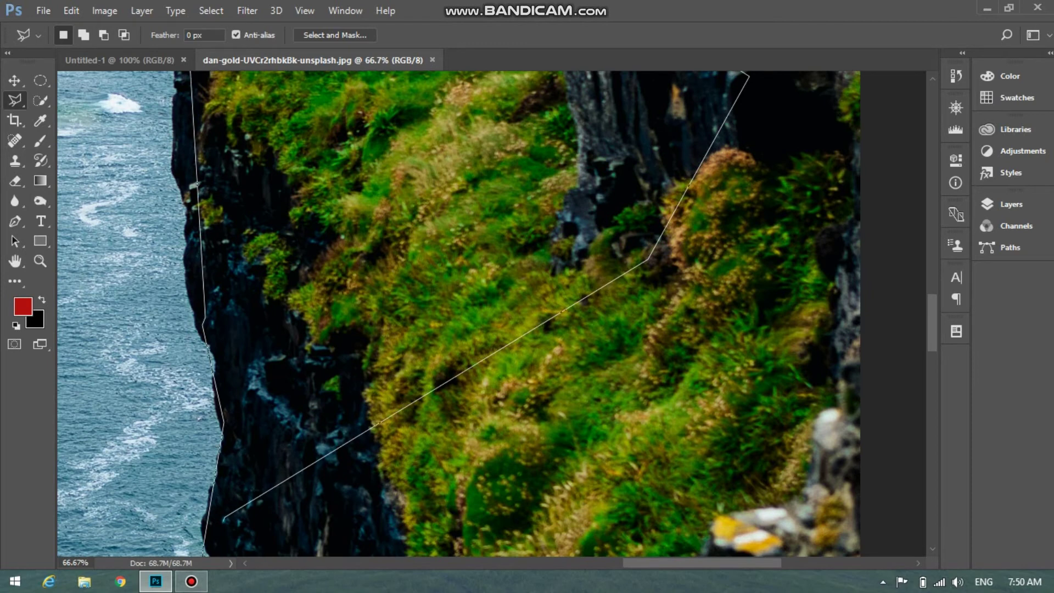
{"action": "scroll", "coordinate": [224, 518], "scroll_direction": "down", "scroll_amount": 4}
{"action": "scroll", "coordinate": [198, 549], "scroll_direction": "down", "scroll_amount": 2}
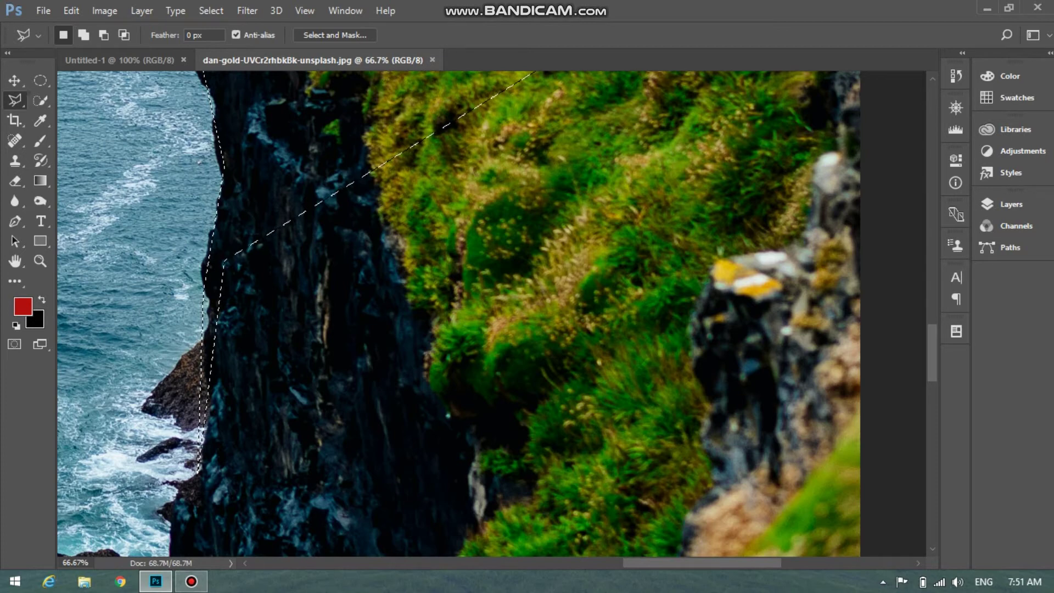
- Draw a closed Magnetic Lasso selection from the cliff's sea-side edge, looping around the rock face and grassy slope
{"action": "right_click", "coordinate": [15, 100]}
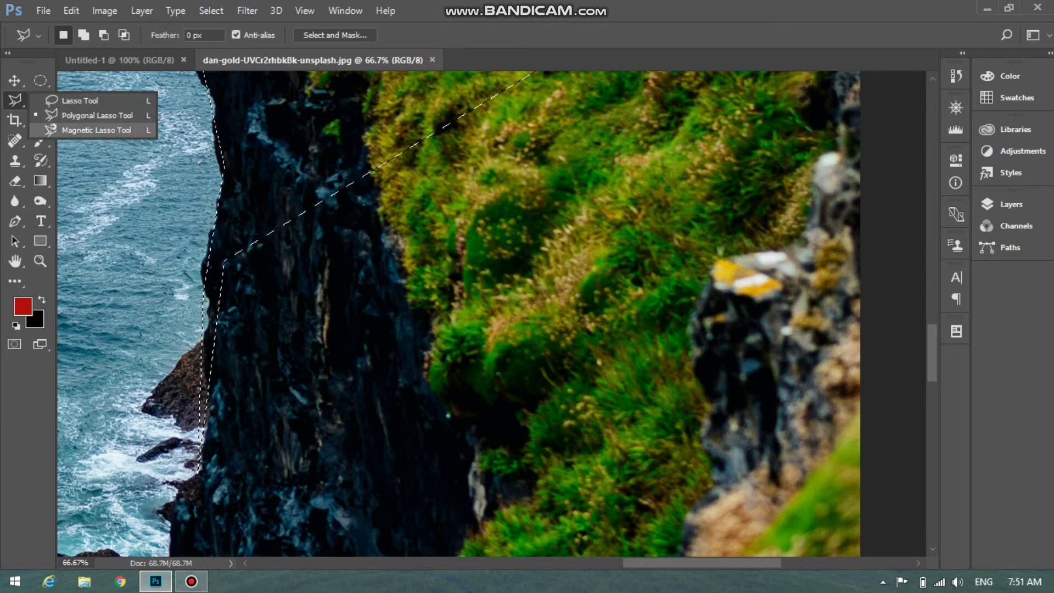
{"action": "left_click", "coordinate": [94, 130]}
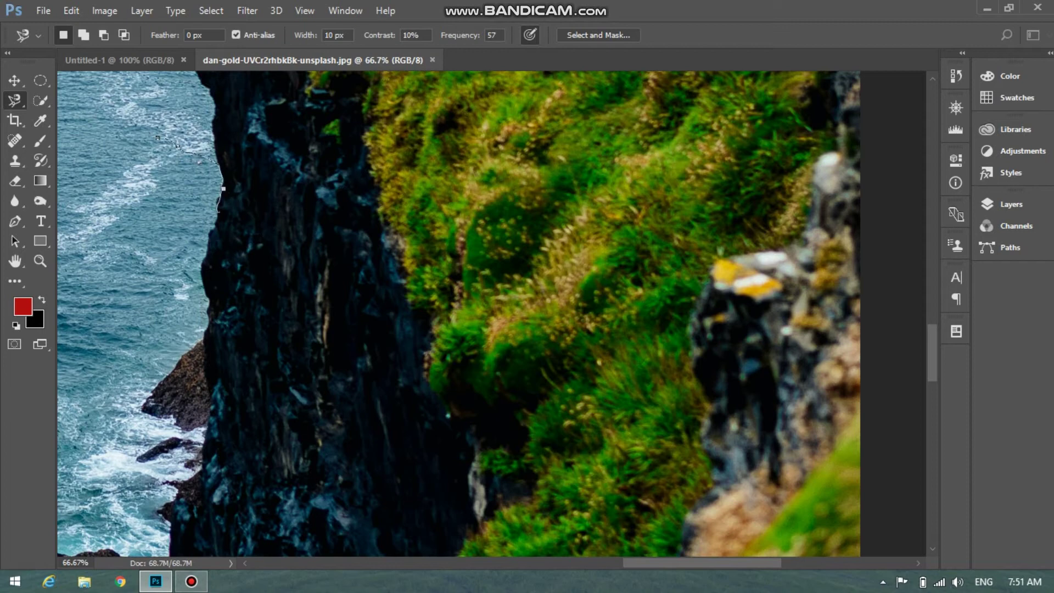
{"action": "mouse_move", "coordinate": [217, 211]}
{"action": "left_mouse_down"}
{"action": "mouse_move", "coordinate": [201, 269]}
{"action": "mouse_move", "coordinate": [184, 467]}
{"action": "mouse_move", "coordinate": [257, 534]}
{"action": "mouse_move", "coordinate": [397, 492]}
{"action": "mouse_move", "coordinate": [307, 162]}
{"action": "mouse_move", "coordinate": [214, 99]}
{"action": "mouse_move", "coordinate": [175, 116]}
{"action": "mouse_move", "coordinate": [159, 137]}
{"action": "mouse_move", "coordinate": [242, 182]}
{"action": "mouse_move", "coordinate": [244, 165]}
{"action": "mouse_move", "coordinate": [223, 183]}
{"action": "mouse_move", "coordinate": [764, 72]}
{"action": "mouse_move", "coordinate": [454, 183]}
{"action": "mouse_move", "coordinate": [79, 507]}
{"action": "mouse_move", "coordinate": [198, 390]}
{"action": "mouse_move", "coordinate": [158, 432]}
{"action": "mouse_move", "coordinate": [389, 314]}
{"action": "mouse_move", "coordinate": [281, 331]}
{"action": "mouse_move", "coordinate": [197, 327]}
{"action": "mouse_move", "coordinate": [173, 370]}
{"action": "left_mouse_up"}
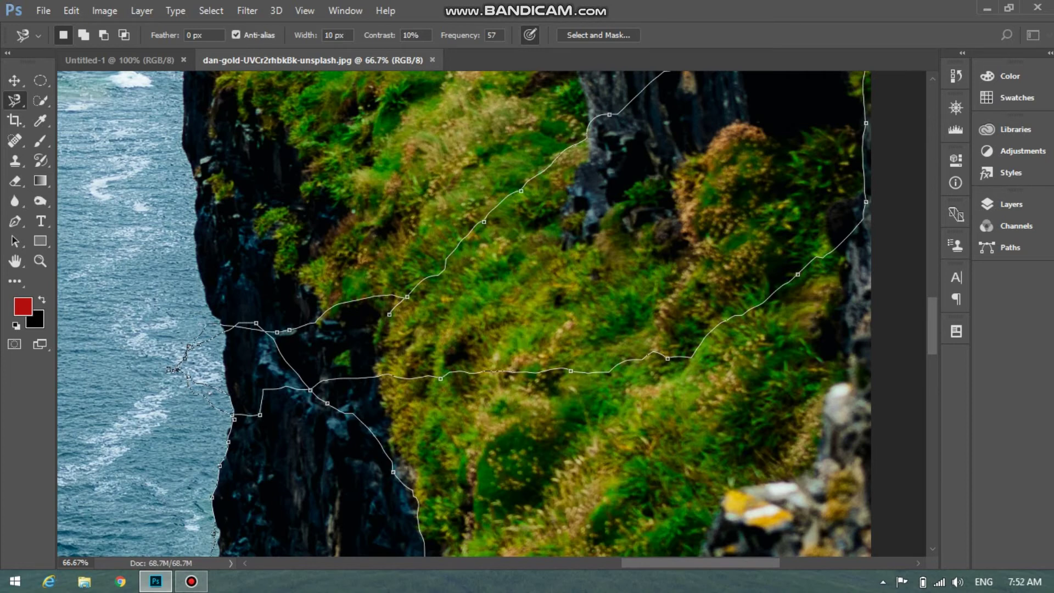
{"action": "left_click", "coordinate": [173, 369]}
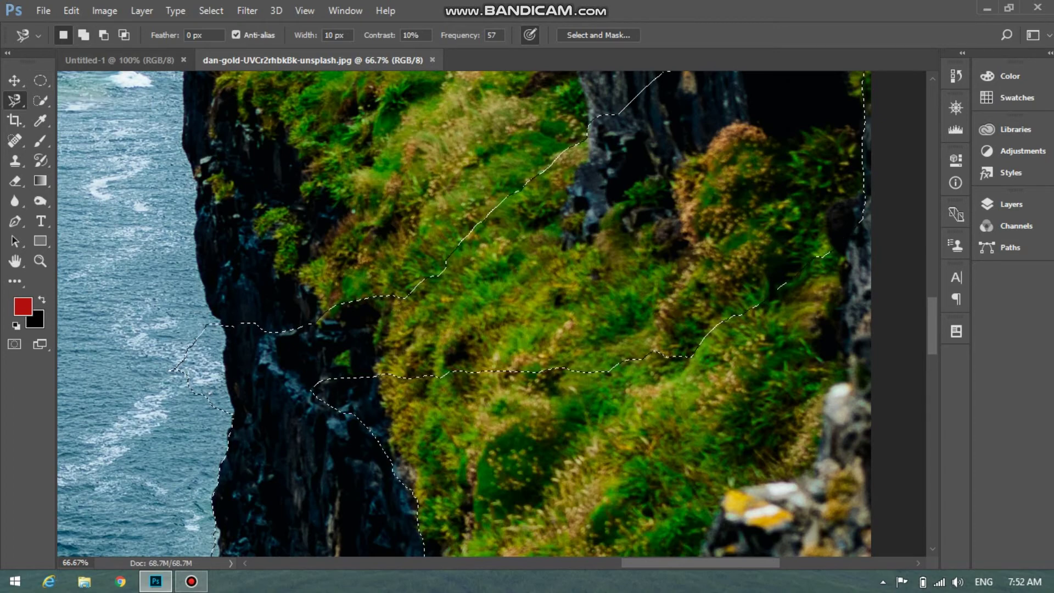
- In Untitled-1, draw a wide elliptical selection with 20 px feather in the canvas's upper left, fill it with the black background colour and deselect
{"action": "left_click", "coordinate": [120, 61]}
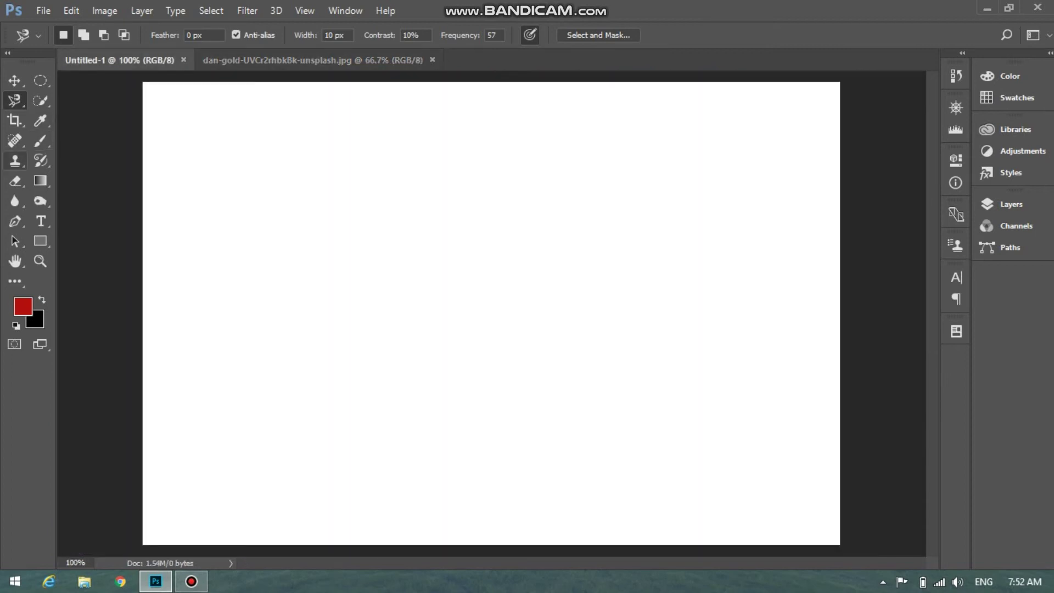
{"action": "left_click", "coordinate": [40, 80]}
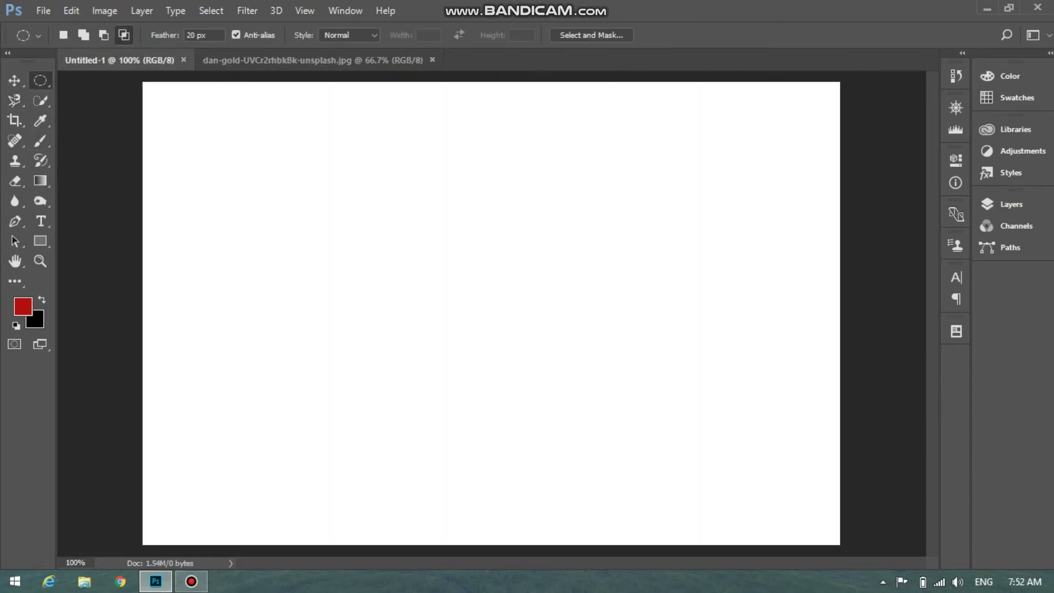
{"action": "left_click_drag", "start_coordinate": [270, 185], "coordinate": [493, 327]}
{"action": "key", "text": "ctrl+BackSpace"}
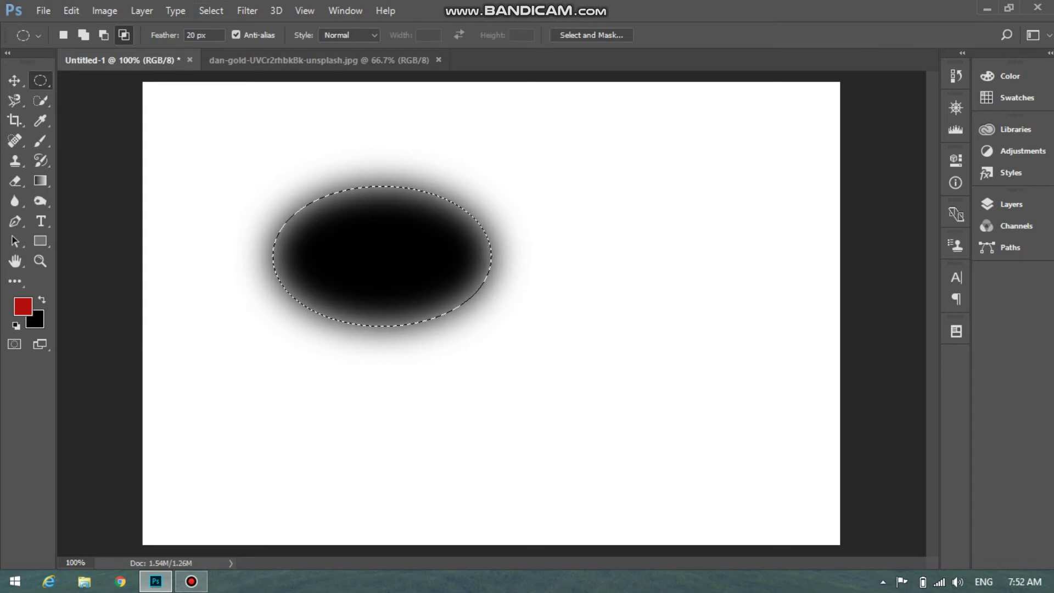
{"action": "key", "text": "ctrl+d"}
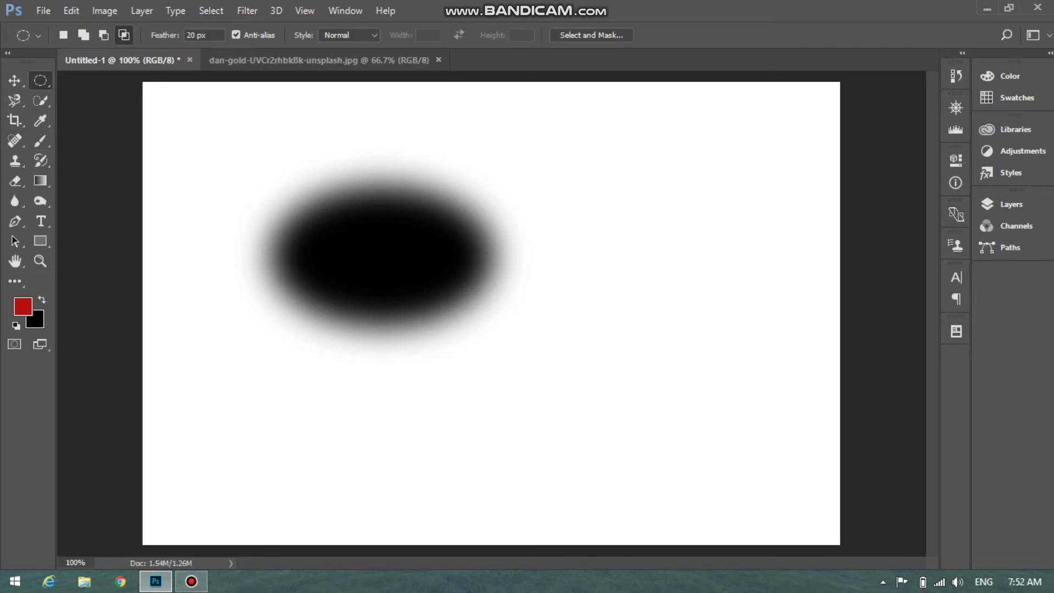
- Set the marquee's feather to 0 px, draw a nearly circular selection in the canvas's right half and fill it with black
{"action": "key", "text": "Return"}
{"action": "key", "text": "BackSpace"}
{"action": "type", "text": "0"}
{"action": "left_click_drag", "start_coordinate": [642, 224], "coordinate": [754, 327]}
{"action": "key", "text": "ctrl+BackSpace"}
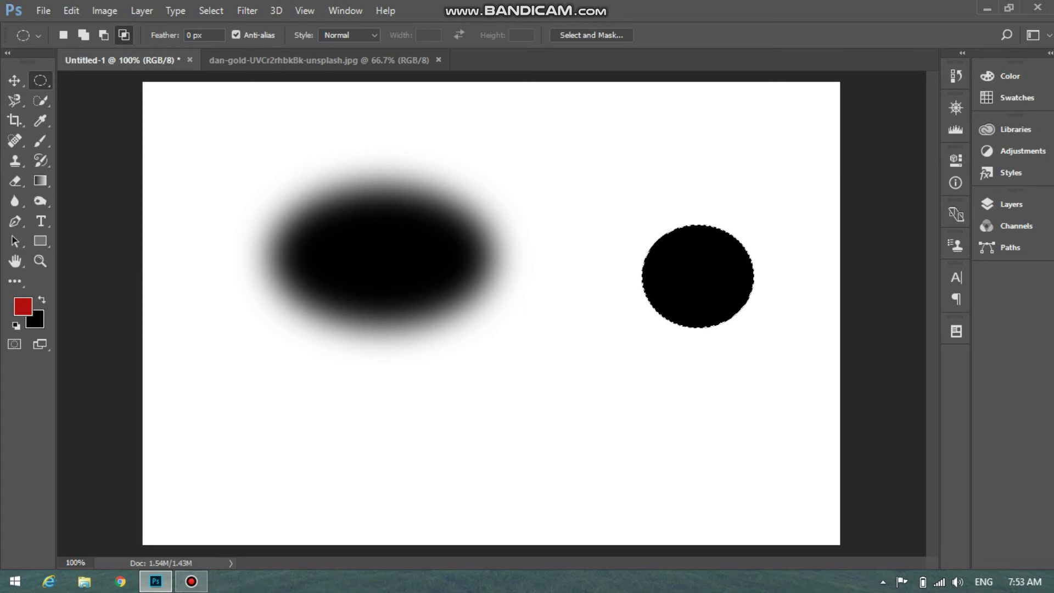
- Examine the anti-aliased edge pixels of the black circle up close
{"action": "key", "text": "z"}
{"action": "mouse_move", "coordinate": [629, 193]}
{"action": "left_mouse_down"}
{"action": "mouse_move", "coordinate": [581, 198]}
{"action": "mouse_move", "coordinate": [637, 198]}
{"action": "left_mouse_up"}
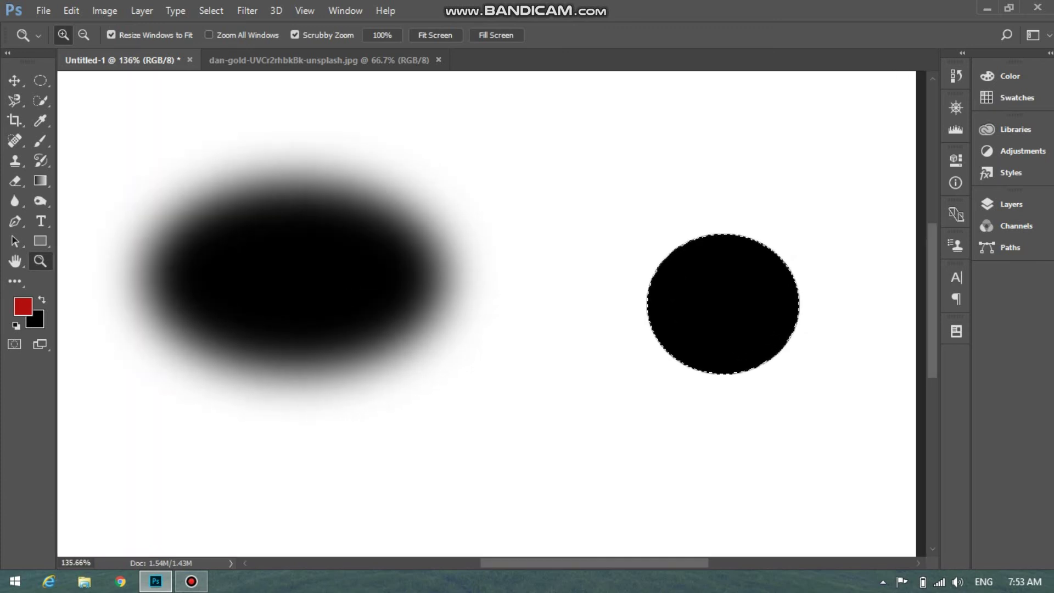
{"action": "left_click_drag", "start_coordinate": [723, 304], "coordinate": [565, 264]}
{"action": "left_click_drag", "start_coordinate": [567, 227], "coordinate": [567, 226]}
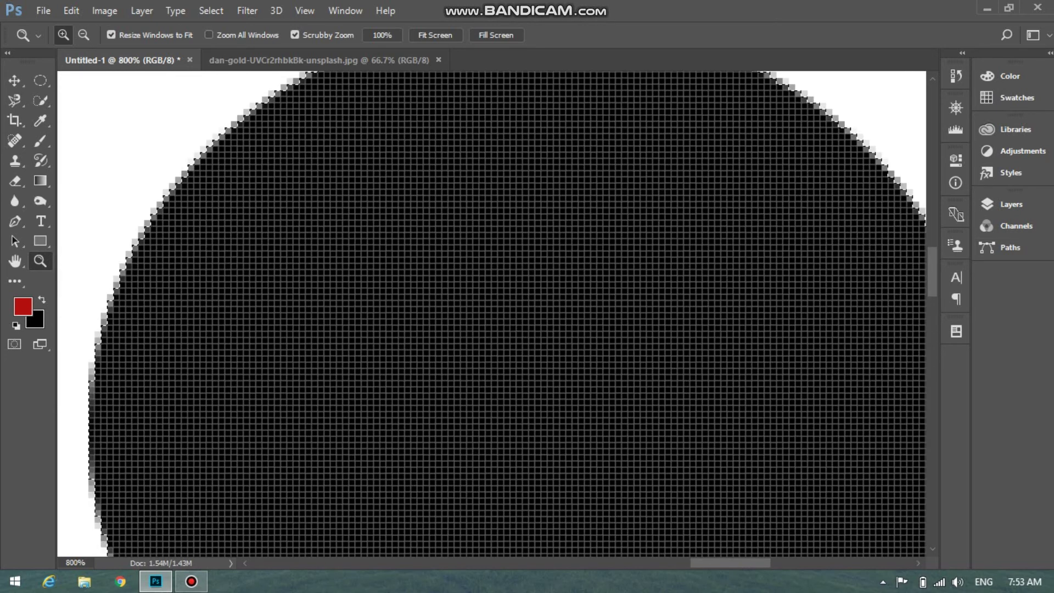
{"action": "scroll", "coordinate": [491, 313], "scroll_direction": "up", "scroll_amount": 3}
{"action": "scroll", "coordinate": [491, 313], "scroll_direction": "right", "scroll_amount": 2}
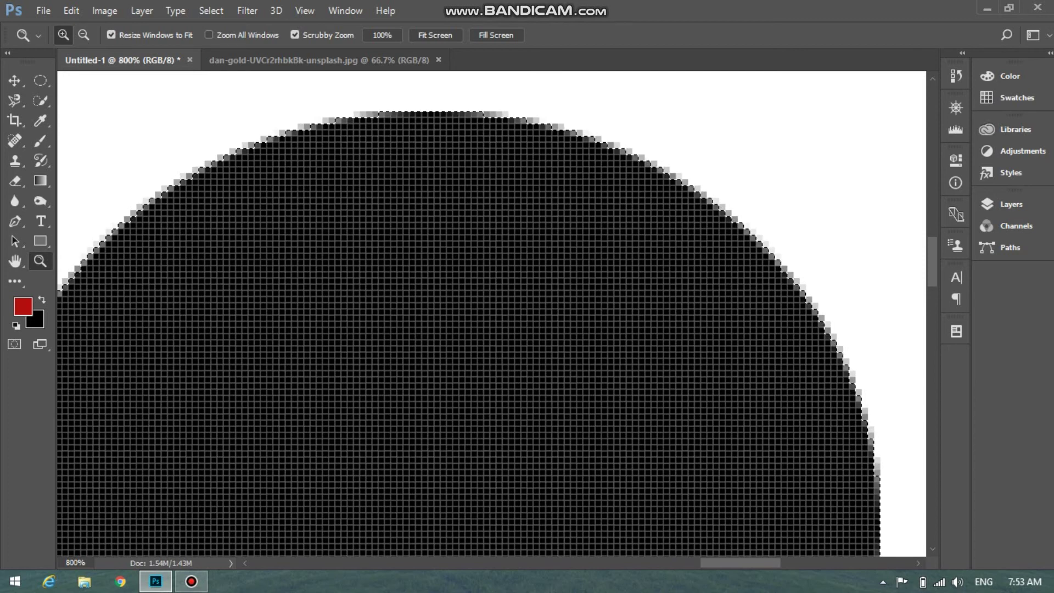
{"action": "scroll", "coordinate": [491, 313], "scroll_direction": "down", "scroll_amount": 1}
{"action": "scroll", "coordinate": [491, 313], "scroll_direction": "up", "scroll_amount": 2}
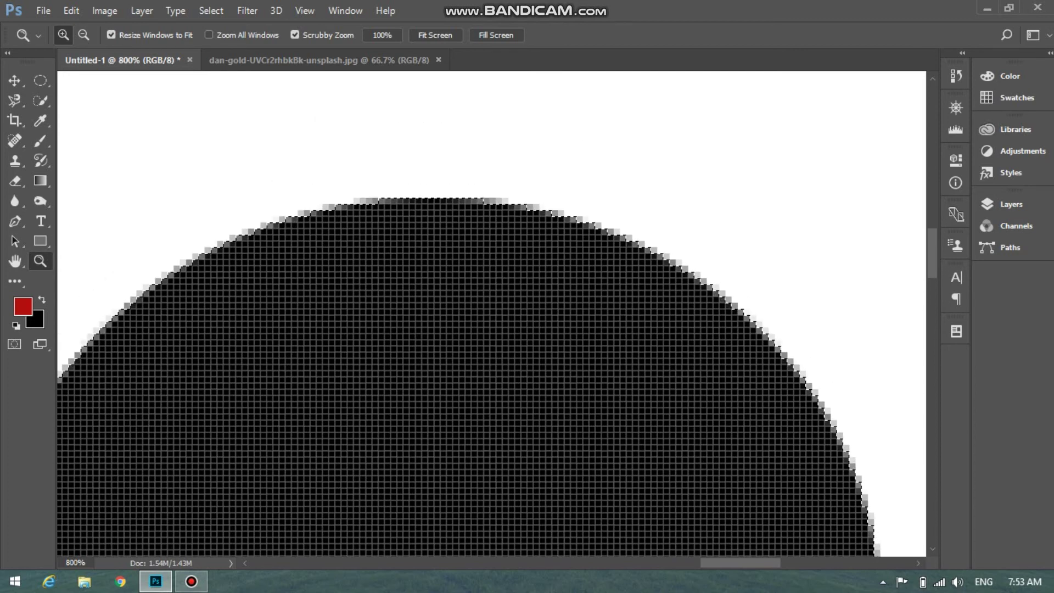
{"action": "scroll", "coordinate": [491, 313], "scroll_direction": "down", "scroll_amount": 3}
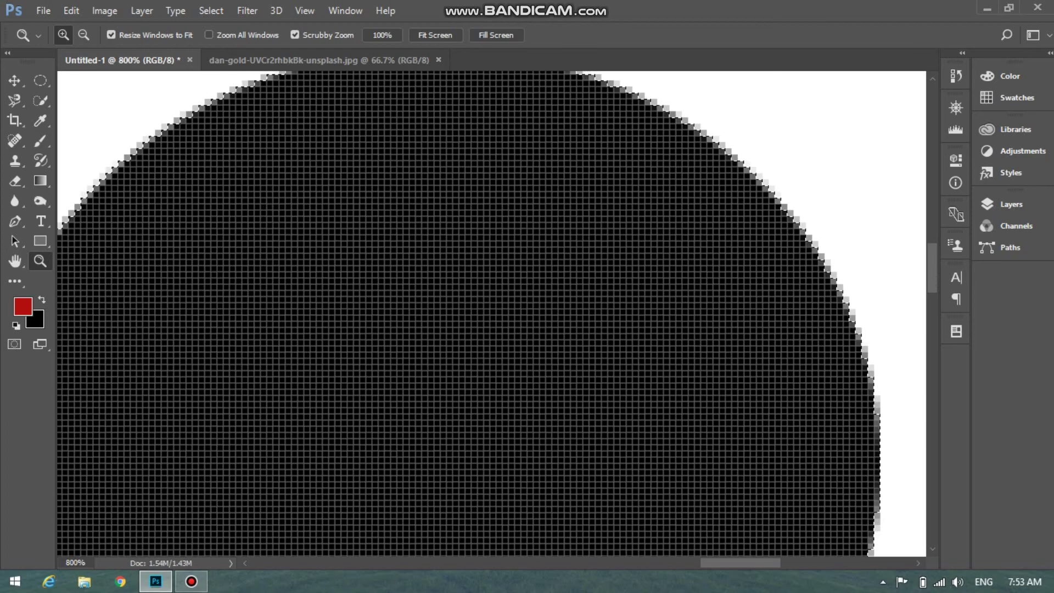
{"action": "scroll", "coordinate": [532, 329], "scroll_direction": "down", "scroll_amount": 5}
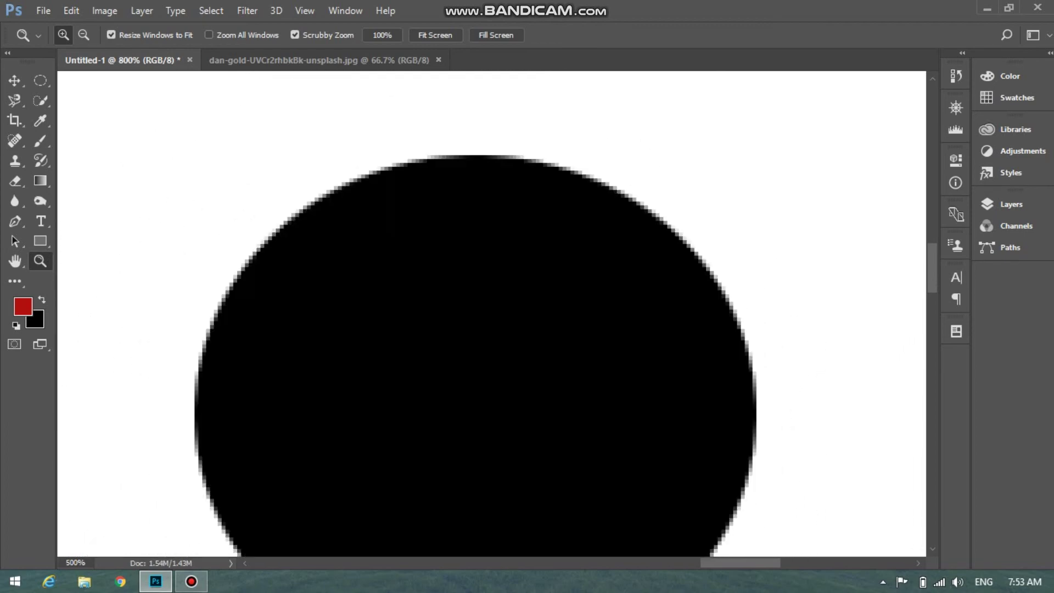
{"action": "scroll", "coordinate": [533, 329], "scroll_direction": "down", "scroll_amount": 4}
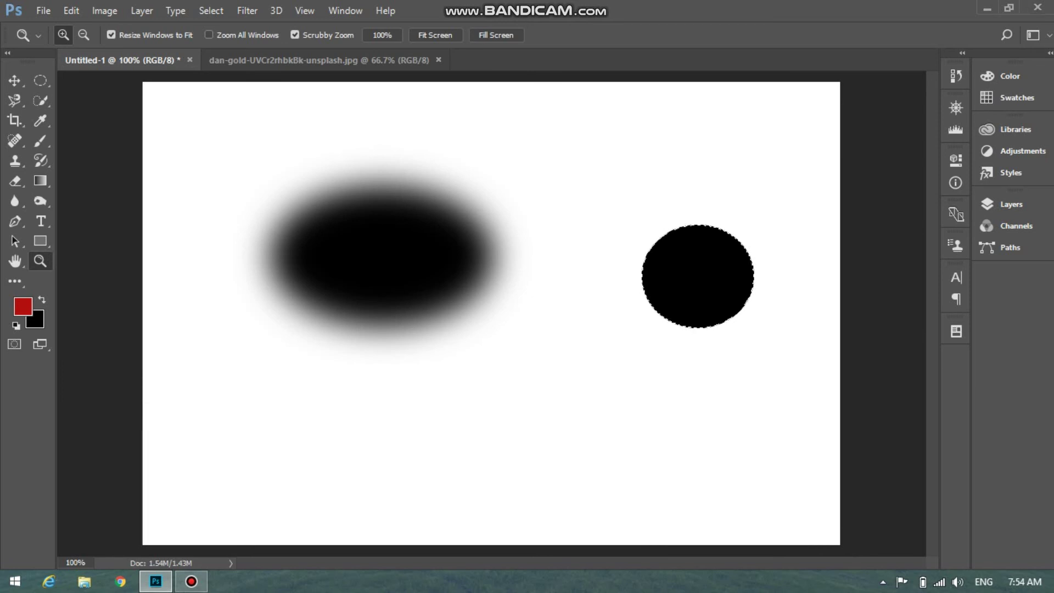
- Turn off anti-aliasing, draw an elliptical selection below the feathered ellipse and fill it with the red foreground colour
{"action": "left_click", "coordinate": [40, 80]}
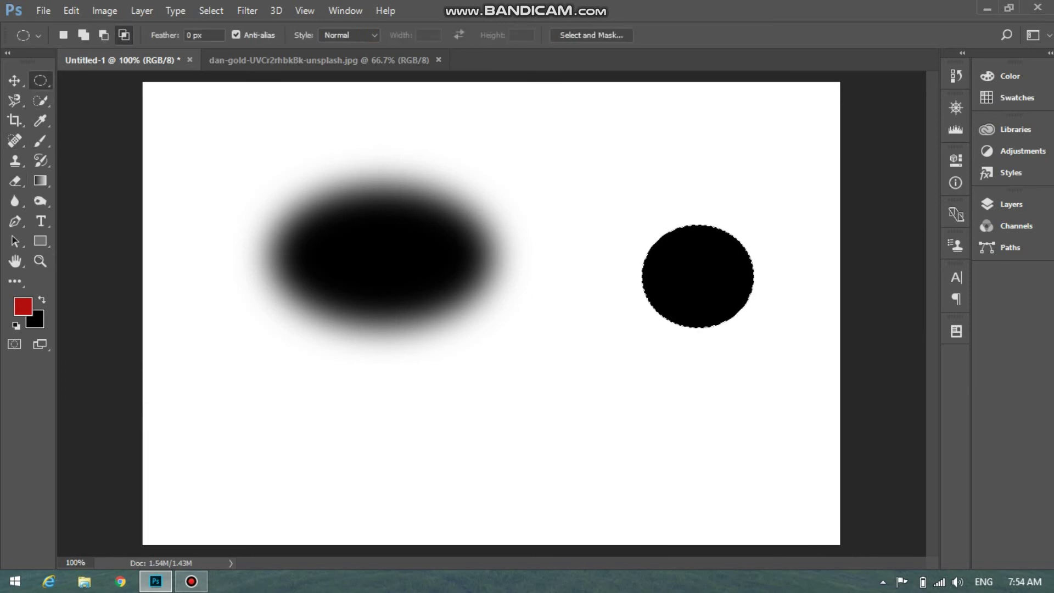
{"action": "left_click_drag", "start_coordinate": [344, 405], "coordinate": [429, 454]}
{"action": "left_click", "coordinate": [236, 34]}
{"action": "left_click_drag", "start_coordinate": [265, 378], "coordinate": [460, 473]}
{"action": "key", "text": "alt+BackSpace"}
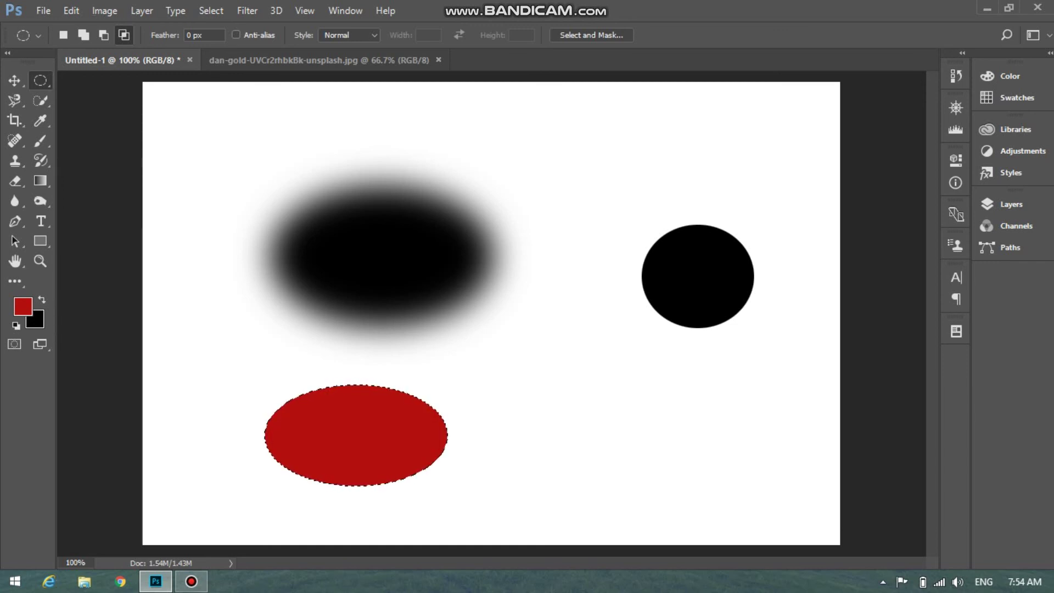
- Examine the red ellipse's edge pixels up close, check the Magnetic Lasso's options and return to viewing the whole canvas
{"action": "left_click", "coordinate": [40, 261]}
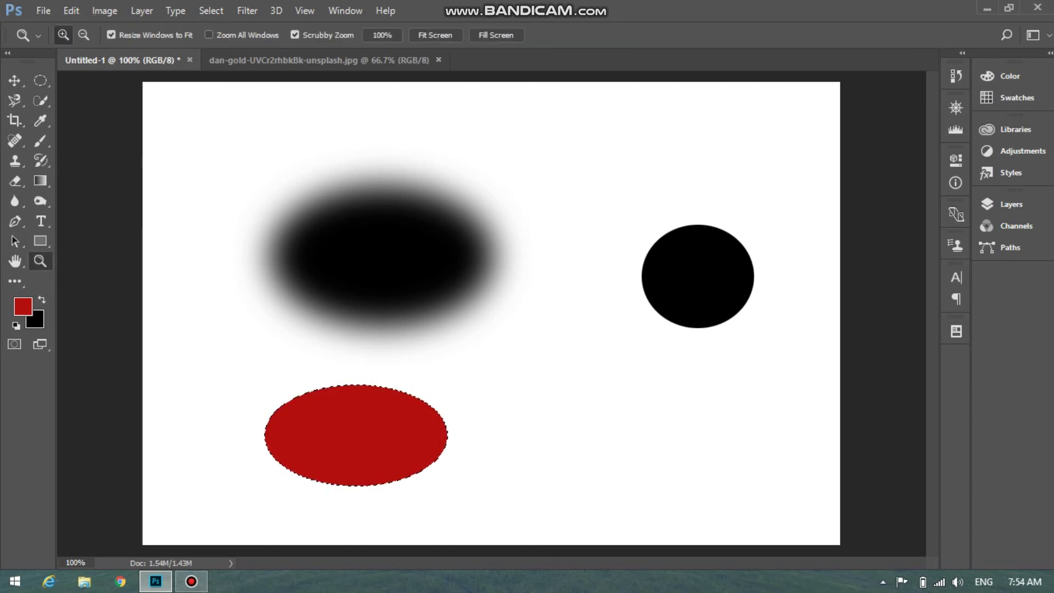
{"action": "left_click_drag", "start_coordinate": [389, 405], "coordinate": [389, 405]}
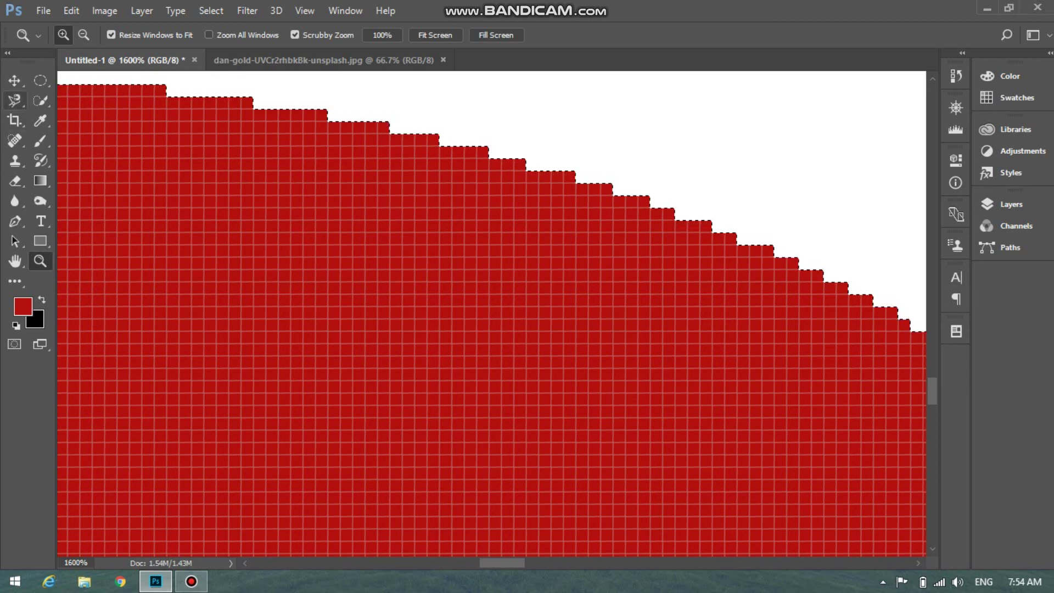
{"action": "left_click", "coordinate": [15, 100]}
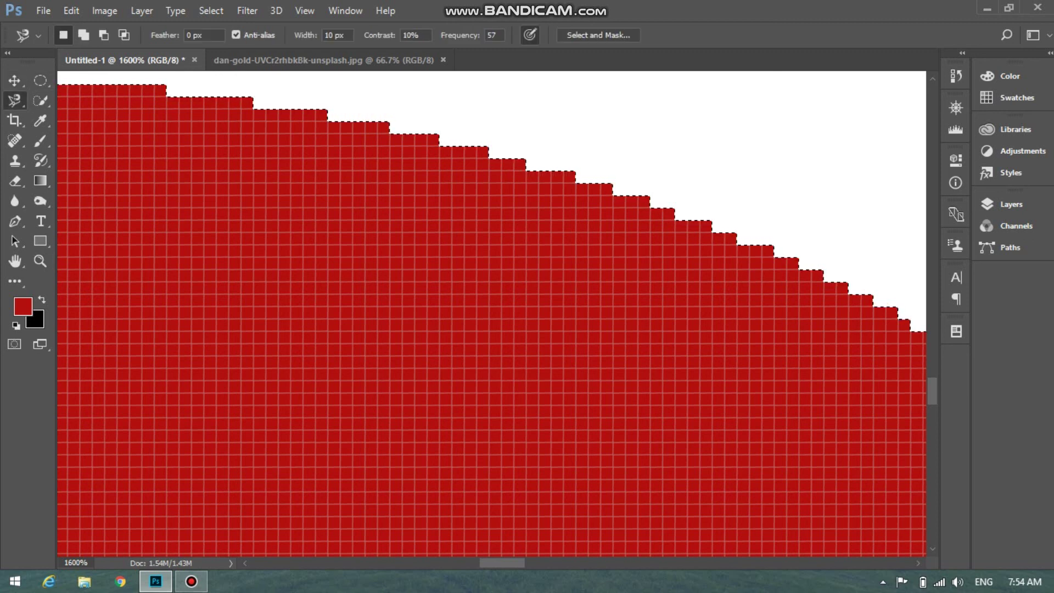
{"action": "key", "text": "ctrl+minus"}
{"action": "key", "text": "ctrl+minus"}
{"action": "key", "text": "ctrl+minus"}
{"action": "key", "text": "ctrl+minus"}
{"action": "key", "text": "ctrl+minus"}
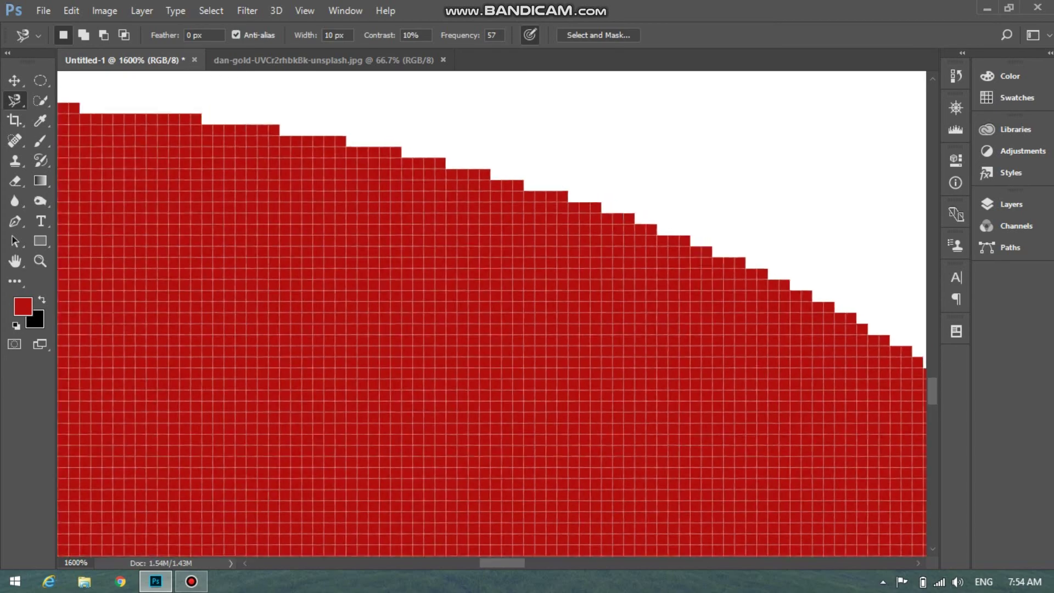
{"action": "key", "text": "ctrl+minus"}
{"action": "key", "text": "ctrl+minus"}
{"action": "key", "text": "ctrl+minus"}
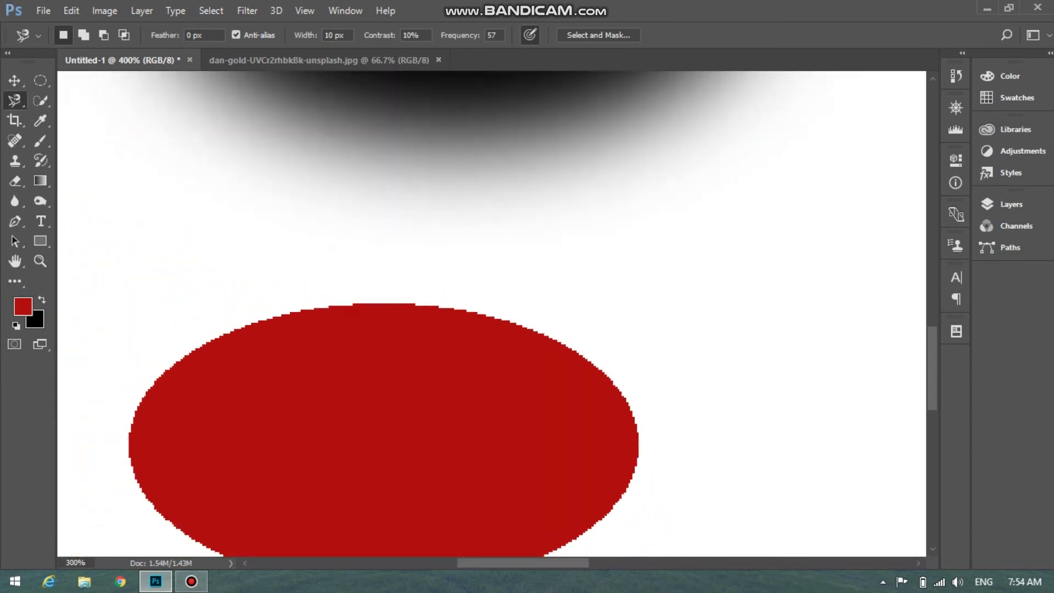
{"action": "key", "text": "ctrl+minus"}
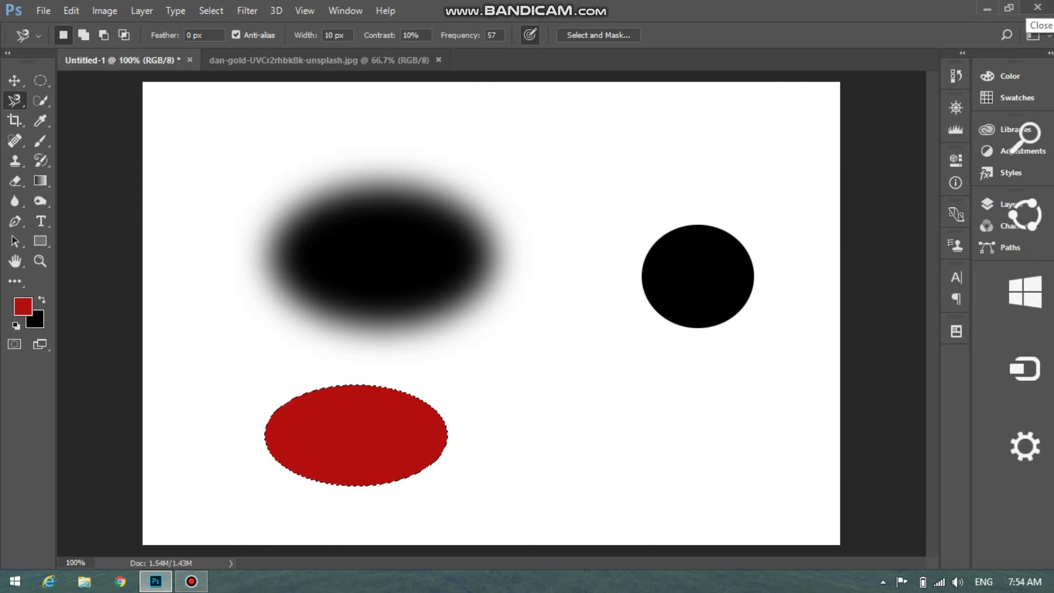
- Quit Photoshop without saving the changes to Untitled-1
{"action": "left_click", "coordinate": [1037, 7]}
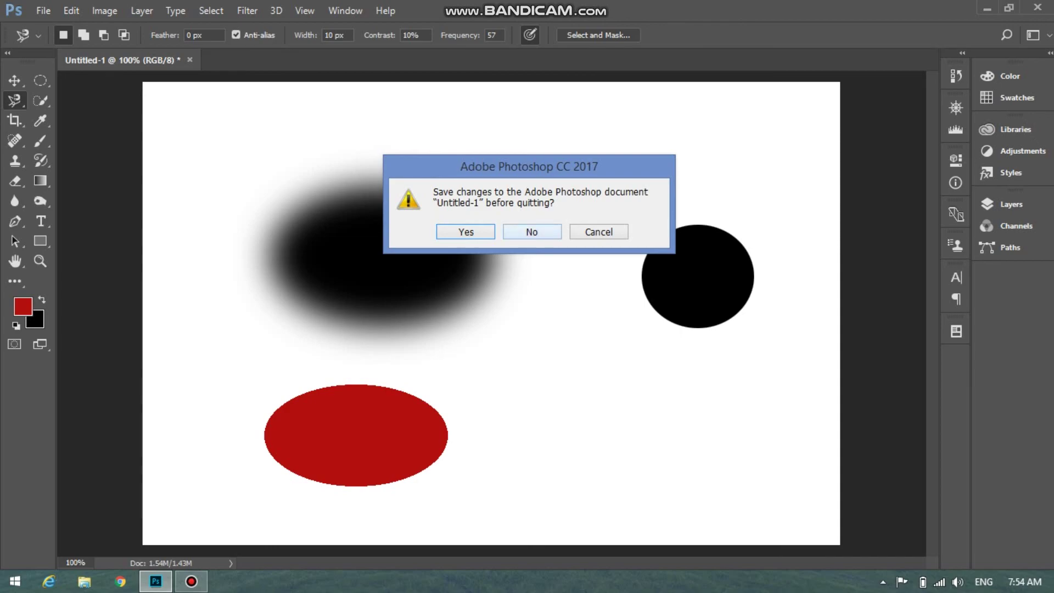
{"action": "left_click", "coordinate": [531, 231]}
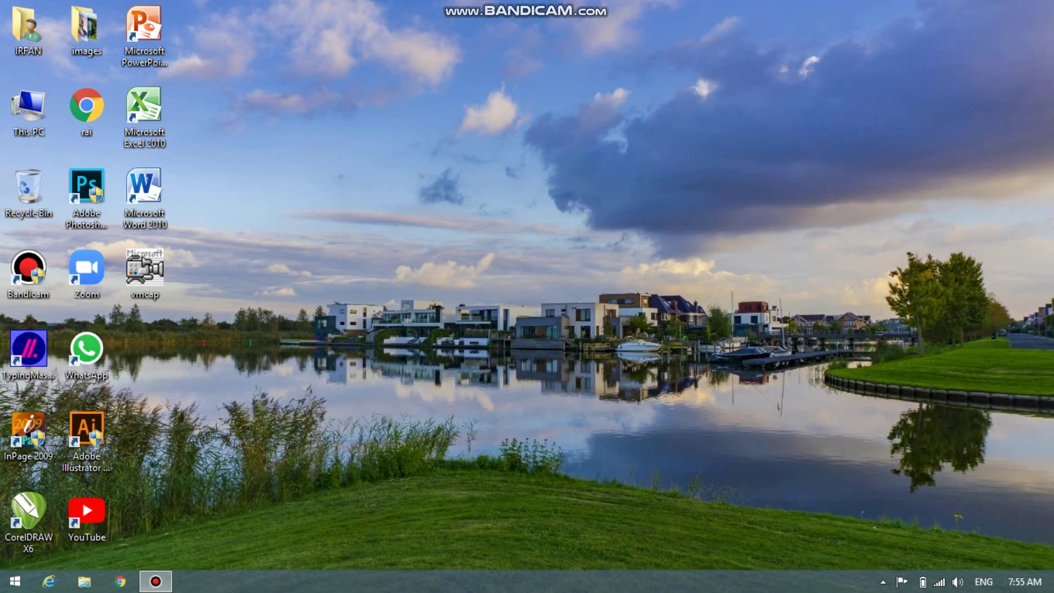
{"action": "left_click", "coordinate": [155, 581]}
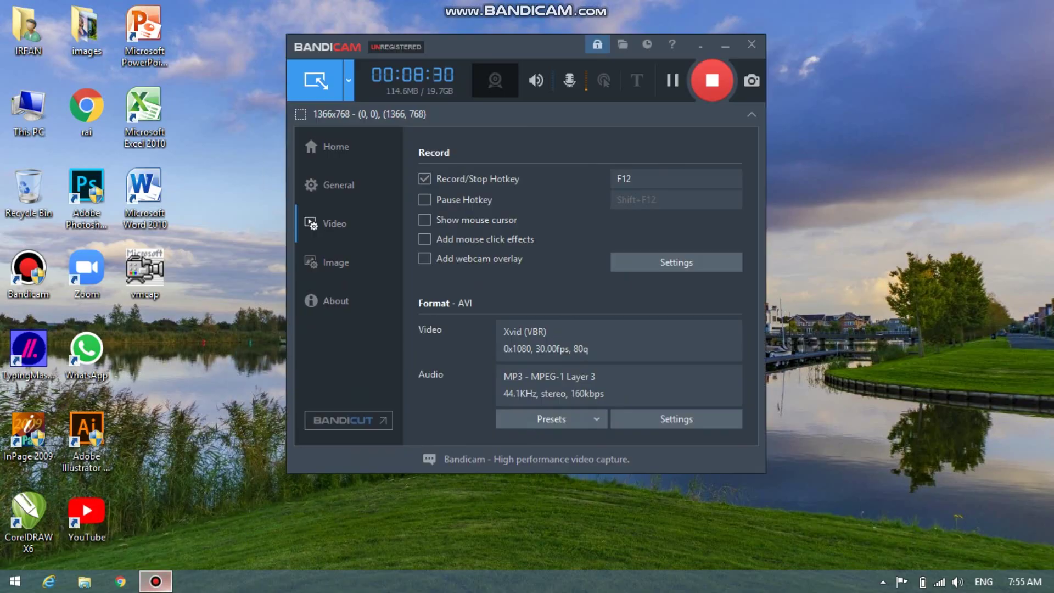